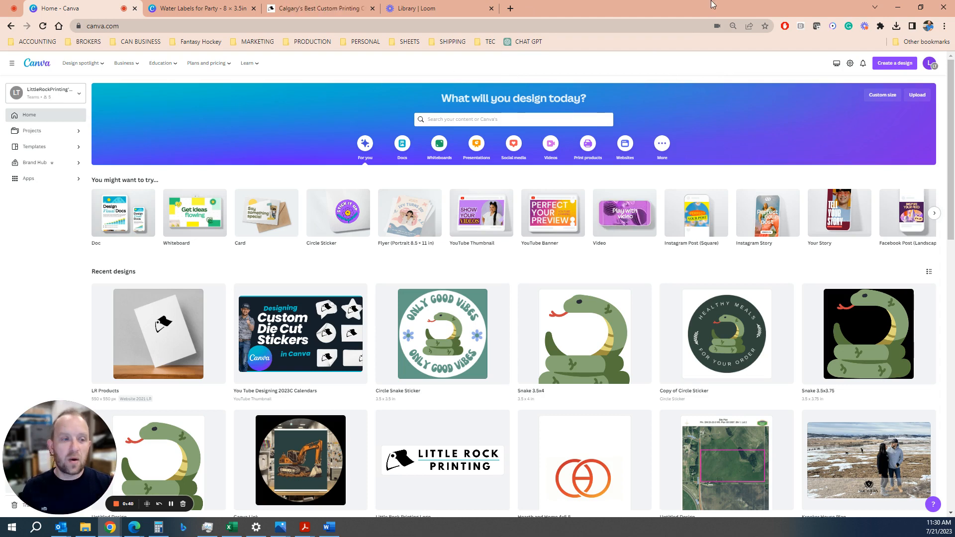
Step: Try a custom-size design 8 in wide and 3.5 in high
{"action": "left_click", "coordinate": [894, 64]}
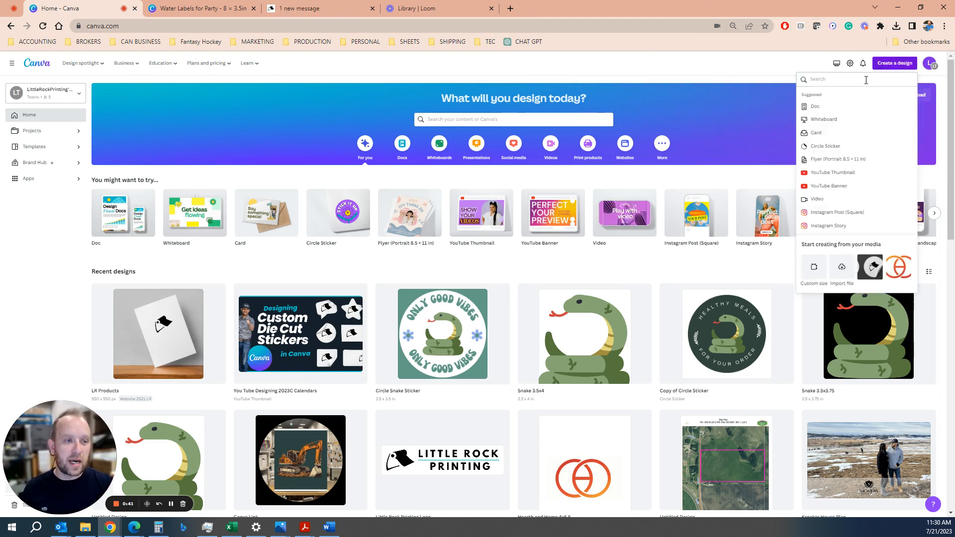
{"action": "left_click", "coordinate": [814, 272]}
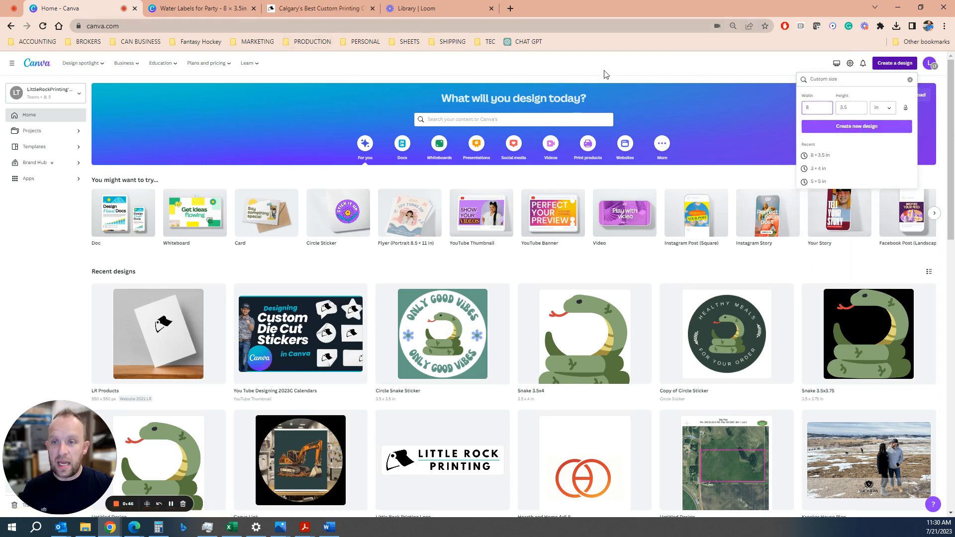
Step: Search the templates for "water bottle label"
{"action": "left_click", "coordinate": [462, 119]}
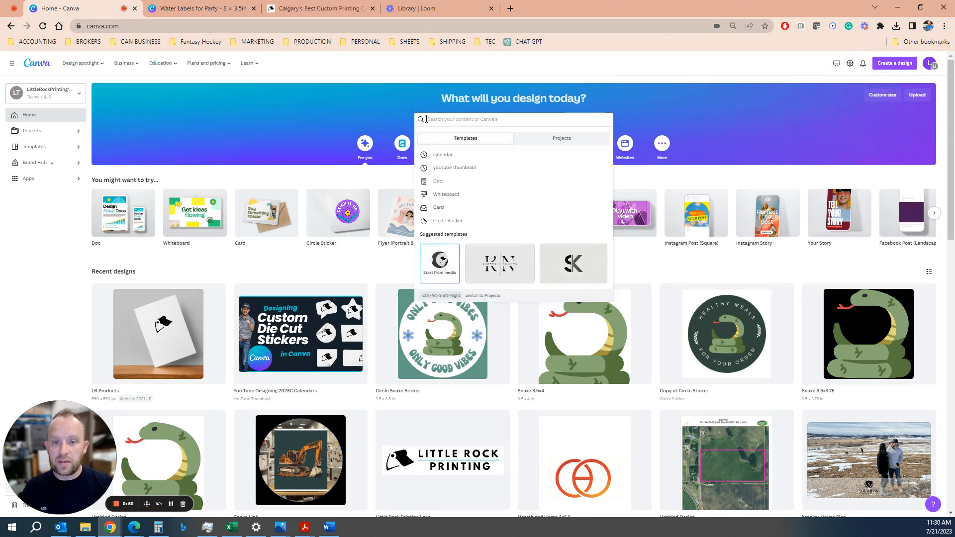
{"action": "type", "text": "water bottle label"}
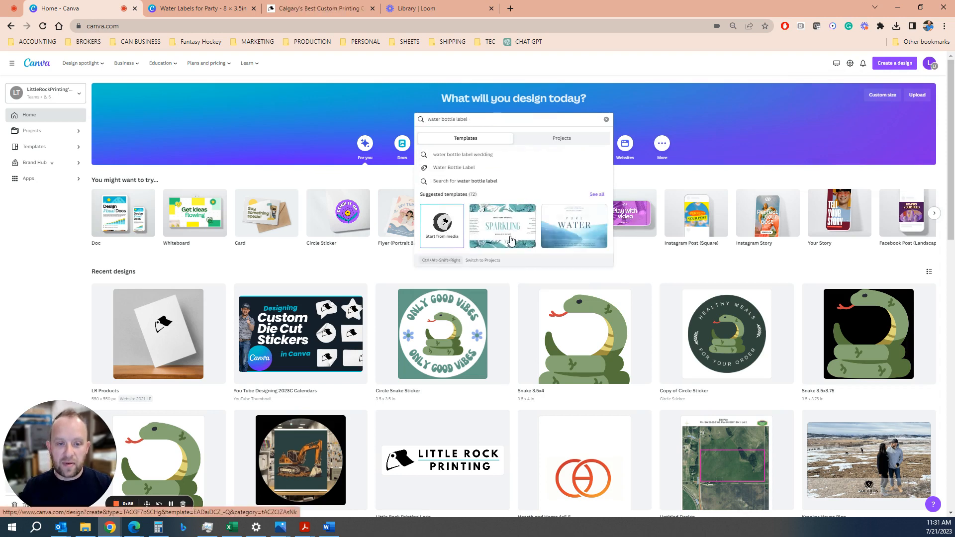
{"action": "key", "text": "Return"}
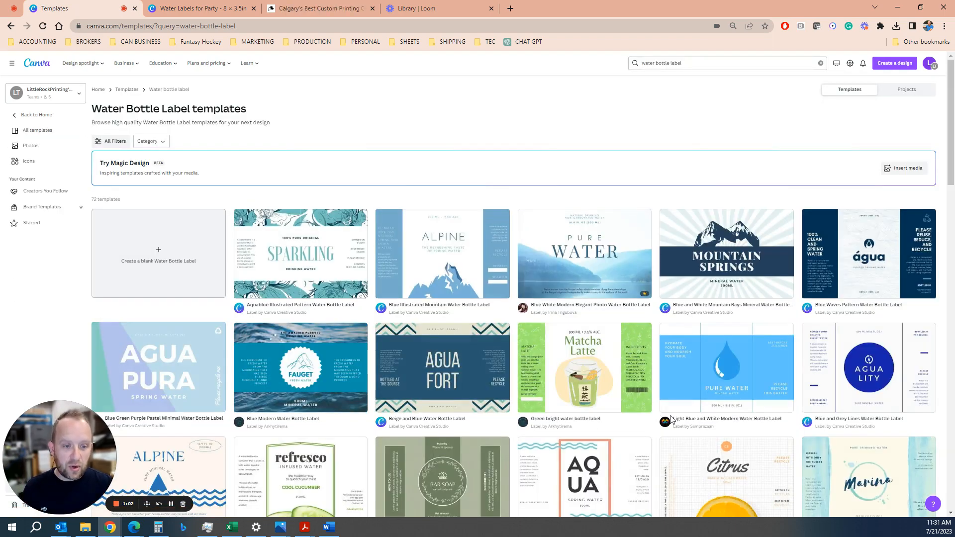
Step: Browse the label templates and open the Blue and White Mountain Rays Mineral Water Bottle Label for customizing
{"action": "scroll", "coordinate": [542, 448], "scroll_direction": "down", "scroll_amount": 2}
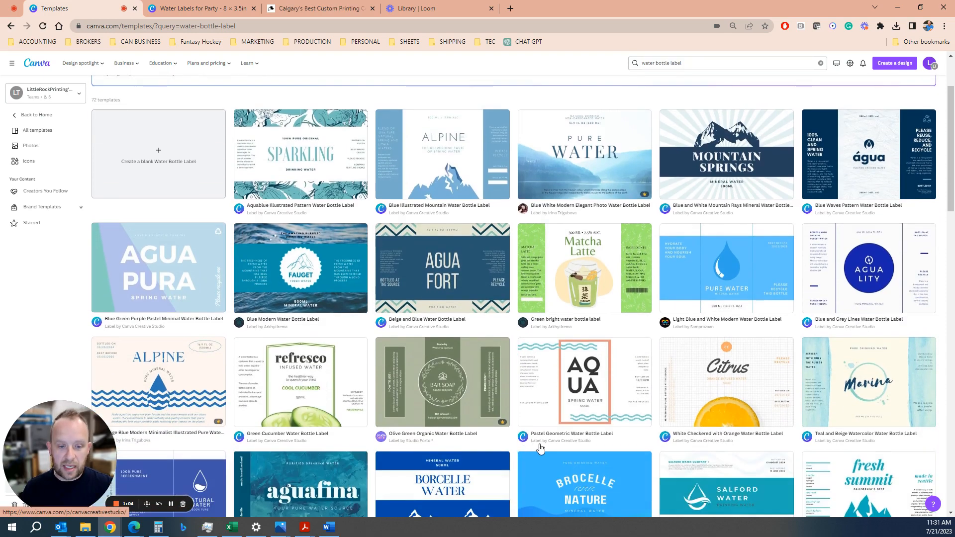
{"action": "scroll", "coordinate": [541, 448], "scroll_direction": "down", "scroll_amount": 3}
{"action": "scroll", "coordinate": [637, 458], "scroll_direction": "down", "scroll_amount": 2}
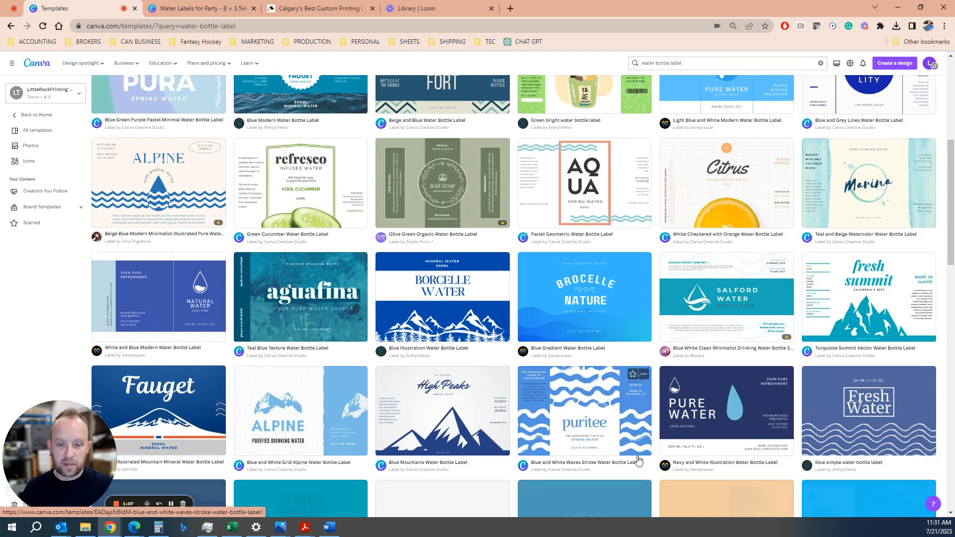
{"action": "scroll", "coordinate": [638, 458], "scroll_direction": "up", "scroll_amount": 5}
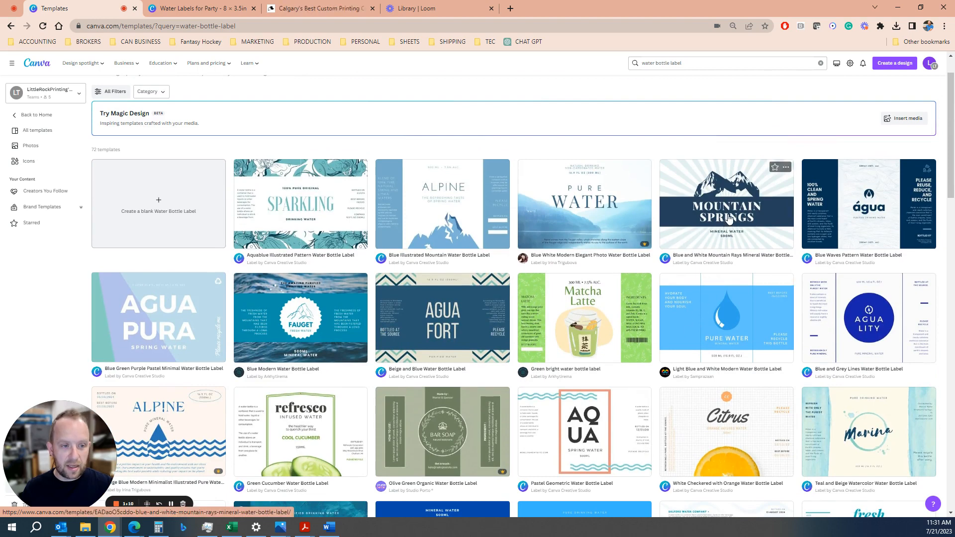
{"action": "left_click", "coordinate": [771, 221]}
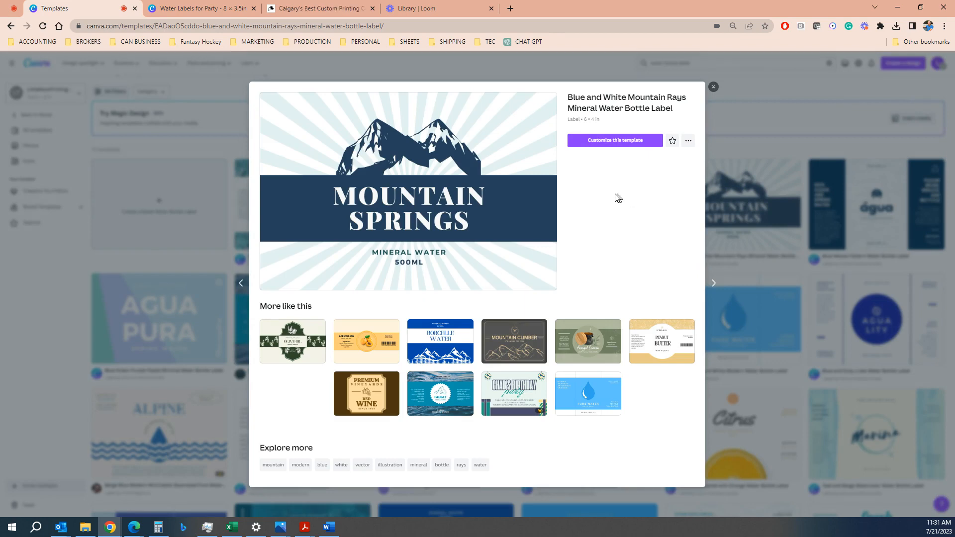
{"action": "left_click", "coordinate": [623, 139]}
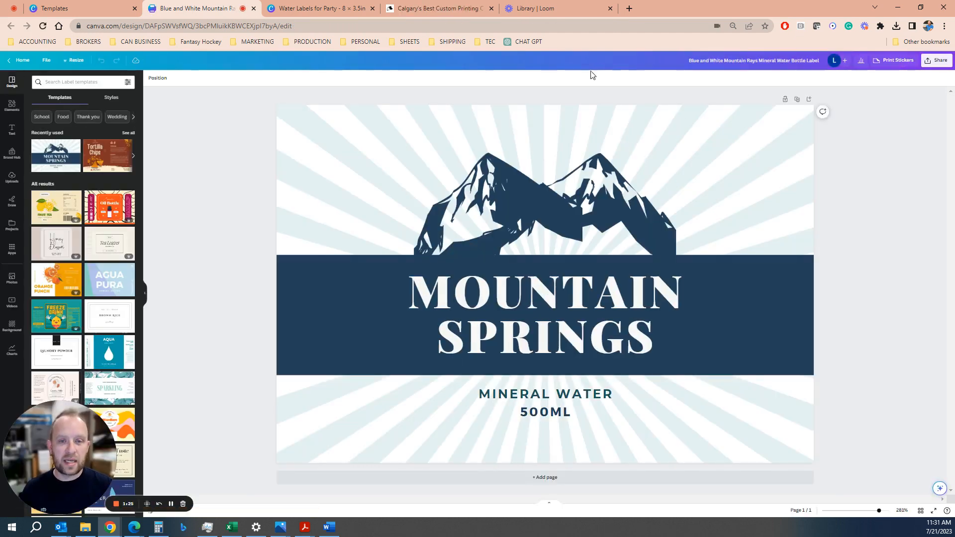
Step: Resize the label design itself, without making a copy, to 8 in wide by 3.5 in high
{"action": "left_click", "coordinate": [74, 60]}
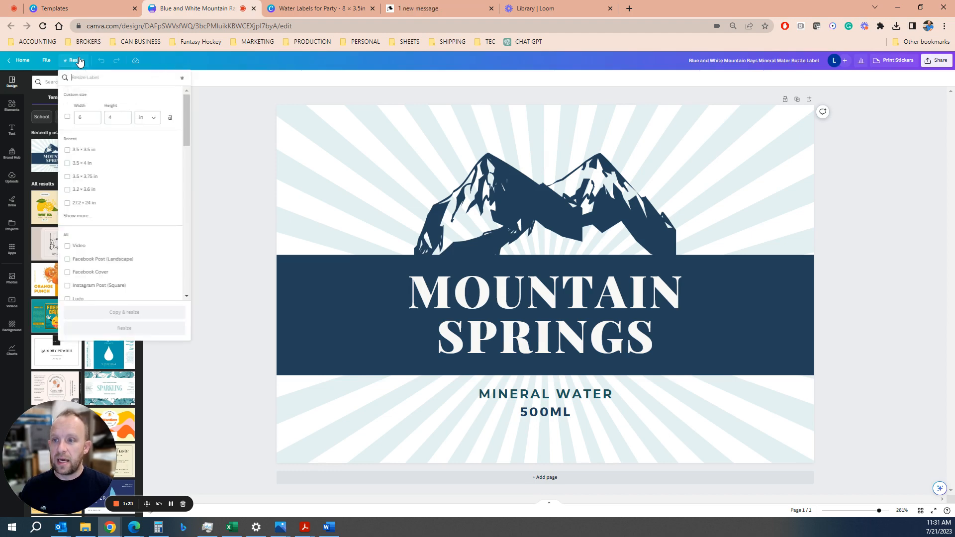
{"action": "left_click", "coordinate": [89, 116]}
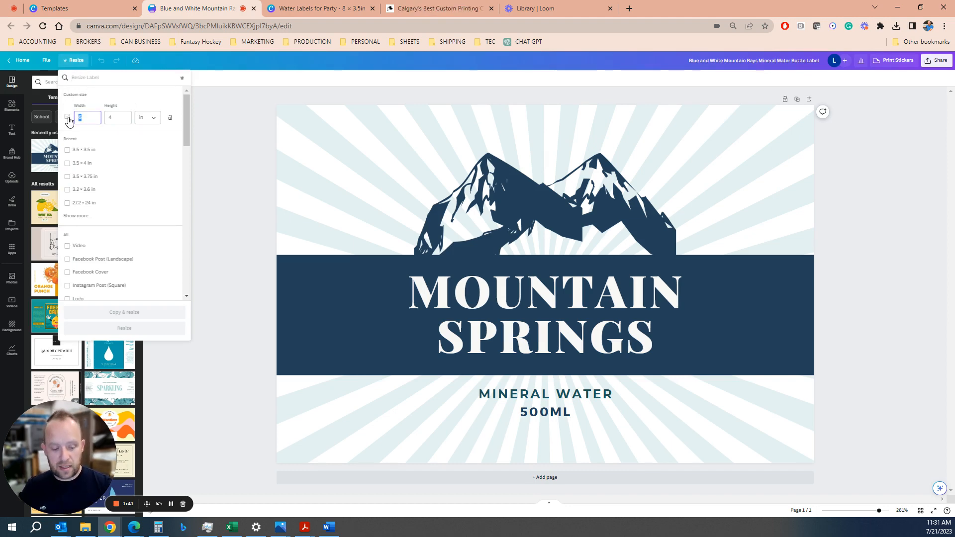
{"action": "type", "text": "8"}
{"action": "key", "text": "Tab"}
{"action": "type", "text": "3"}
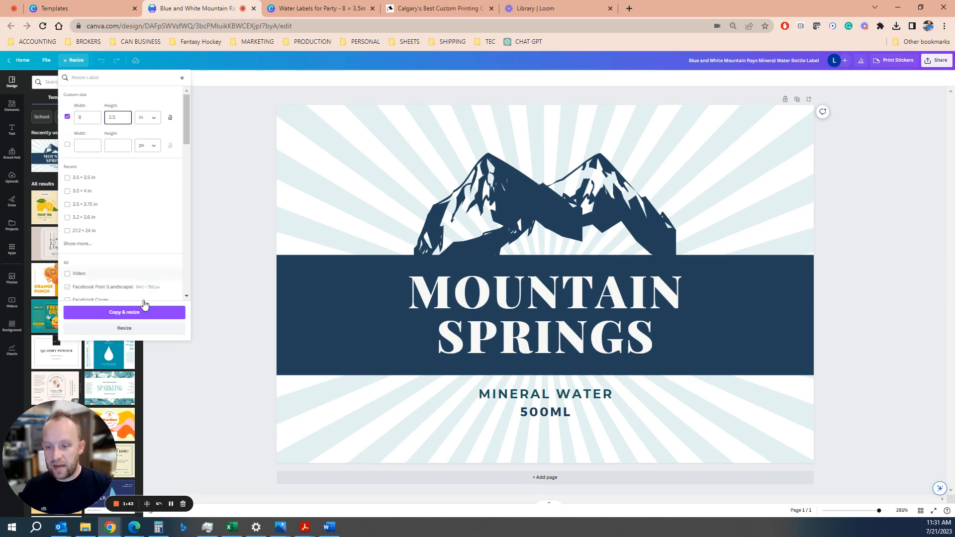
{"action": "left_click", "coordinate": [125, 328]}
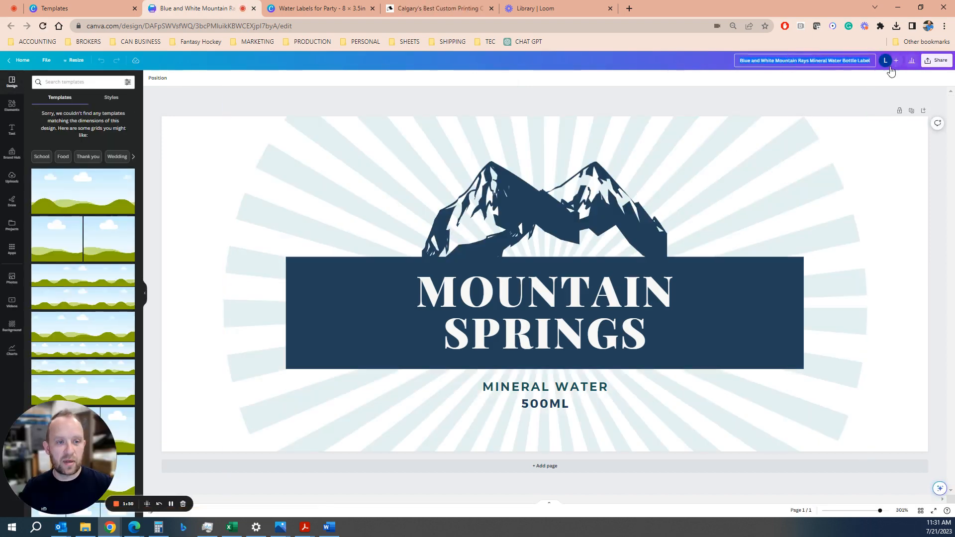
Step: Enlarge the light blue rays graphic from its lower corners so that it spans the full width of the label
{"action": "left_click", "coordinate": [293, 231]}
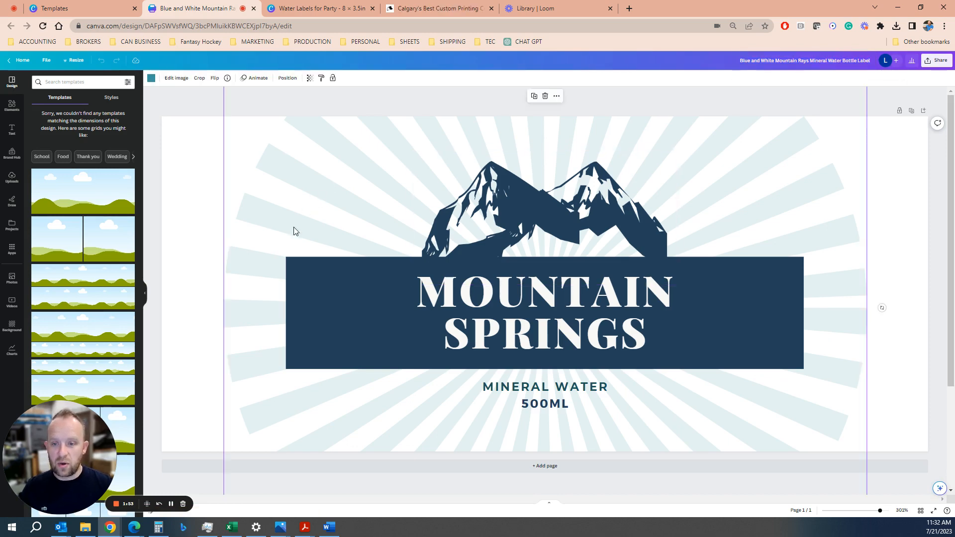
{"action": "scroll", "coordinate": [237, 384], "scroll_direction": "down", "scroll_amount": 3}
{"action": "left_click_drag", "start_coordinate": [222, 490], "coordinate": [112, 521]}
{"action": "scroll", "coordinate": [921, 353], "scroll_direction": "down", "scroll_amount": 2}
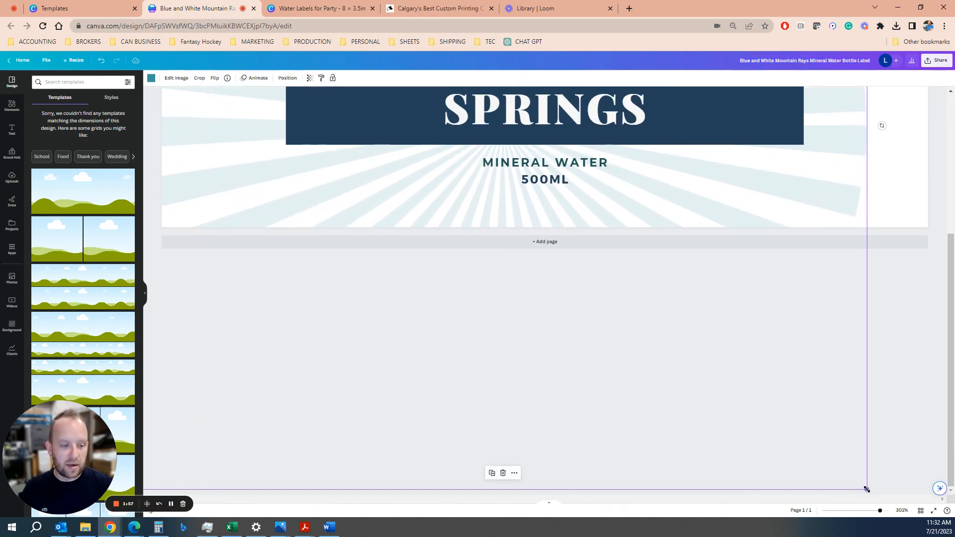
{"action": "left_click_drag", "start_coordinate": [866, 489], "coordinate": [930, 522]}
{"action": "scroll", "coordinate": [795, 393], "scroll_direction": "up", "scroll_amount": 5}
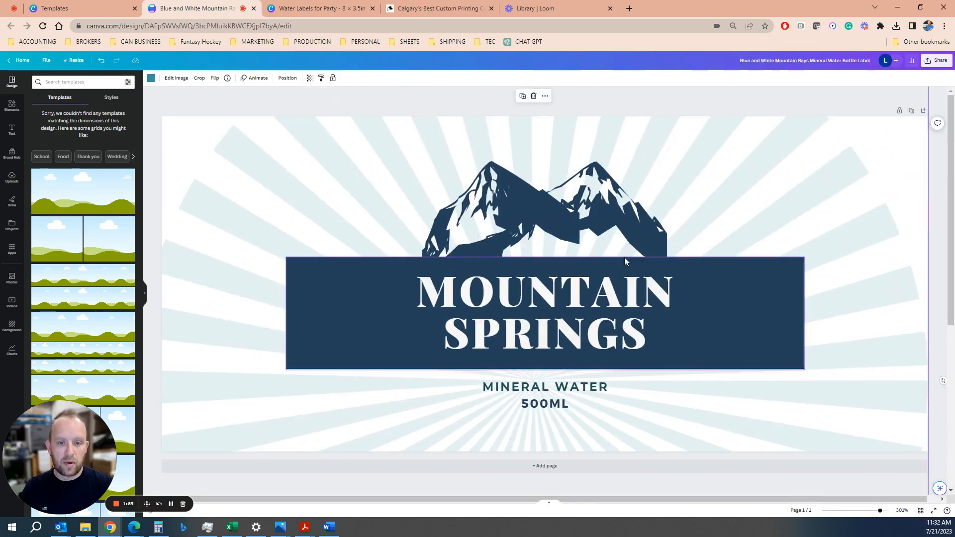
Step: Select the mountain illustration and search the elements library for "roller coaster"
{"action": "left_click", "coordinate": [519, 194]}
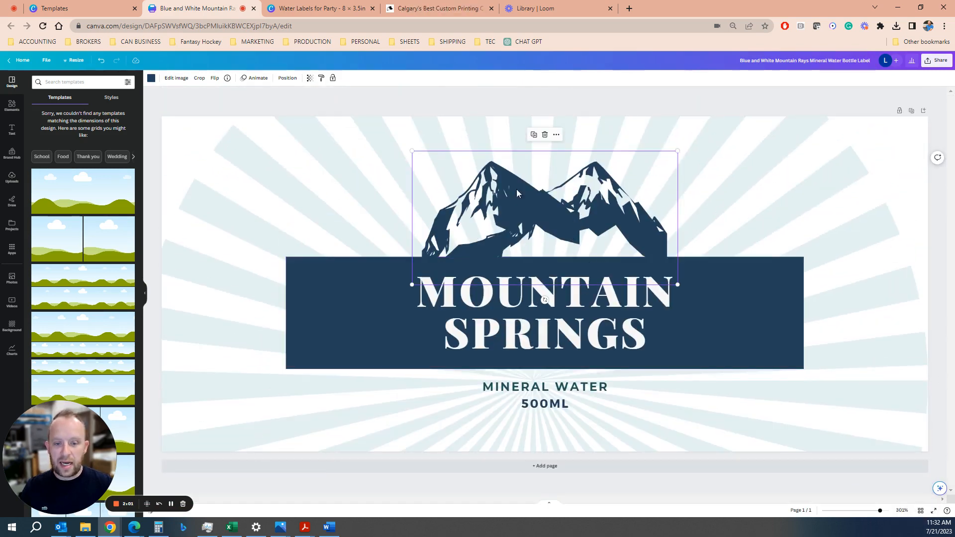
{"action": "left_click", "coordinate": [7, 111]}
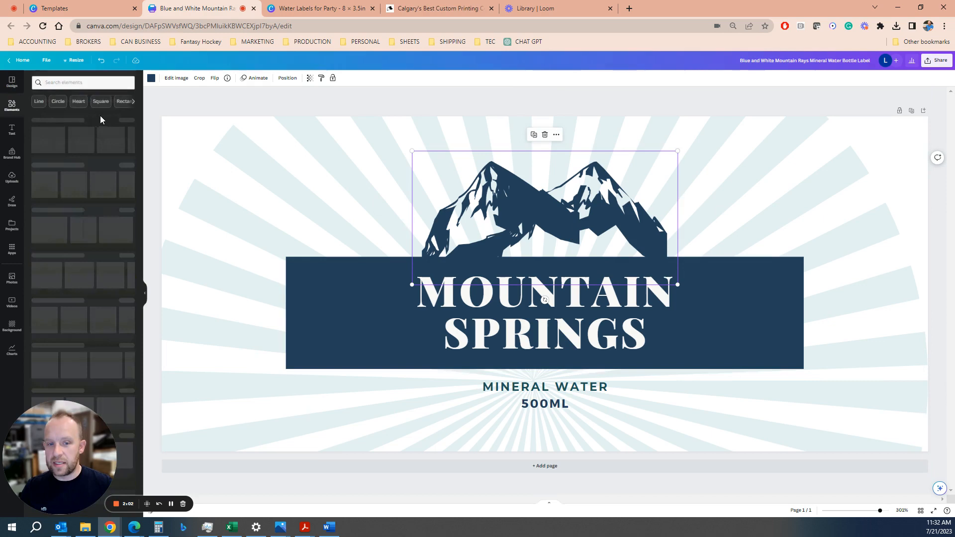
{"action": "left_click", "coordinate": [89, 82]}
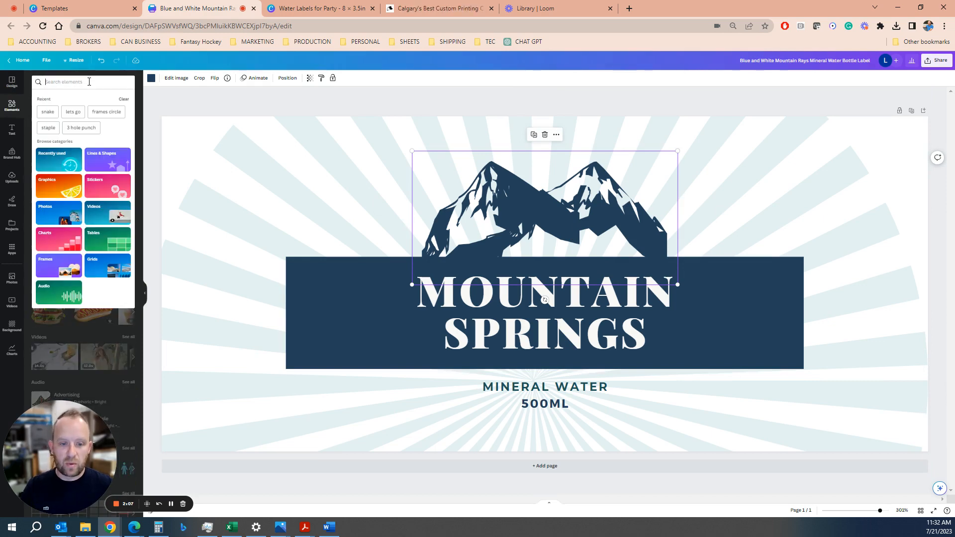
{"action": "type", "text": "roller coaster"}
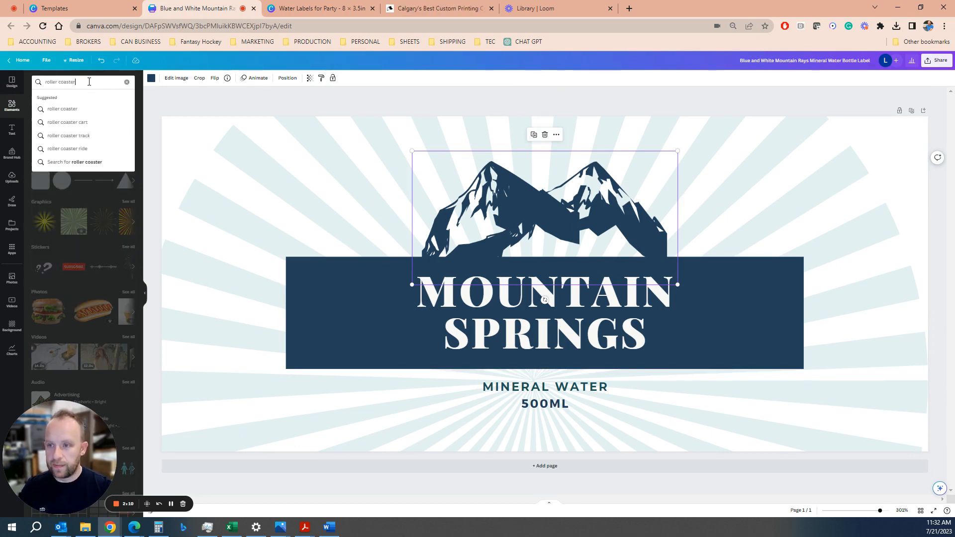
{"action": "key", "text": "Return"}
Step: Search the elements library for "bear" and show all the matching graphics
{"action": "left_click", "coordinate": [89, 82]}
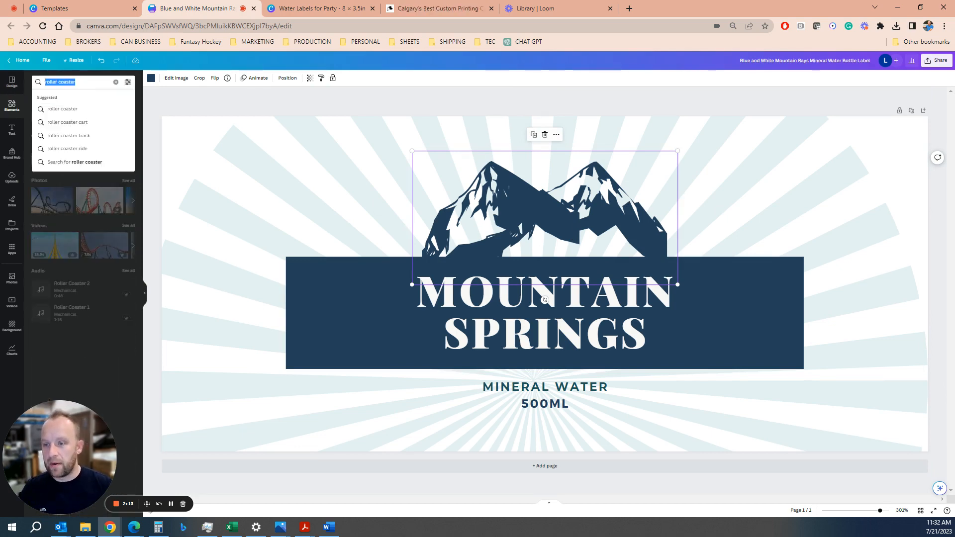
{"action": "type", "text": "bear"}
{"action": "key", "text": "Return"}
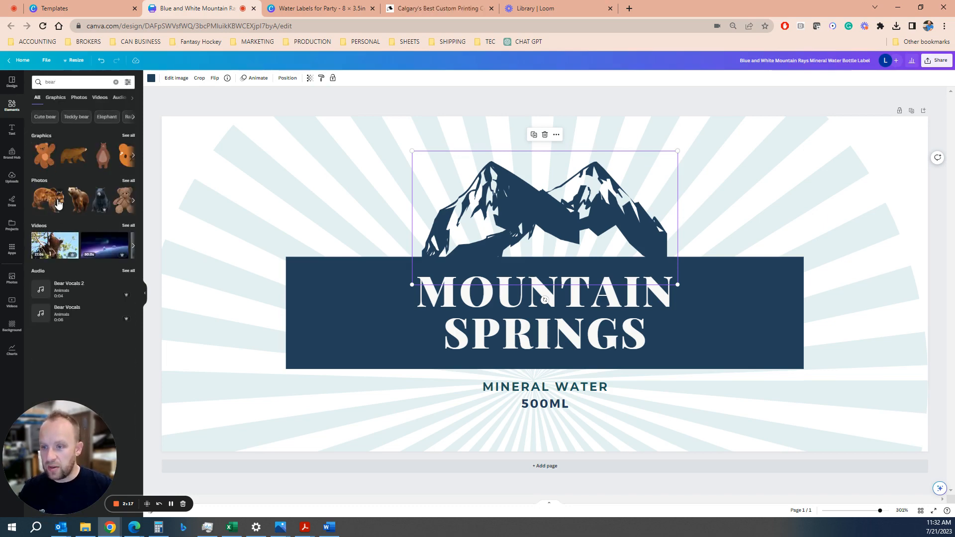
{"action": "left_click", "coordinate": [131, 156]}
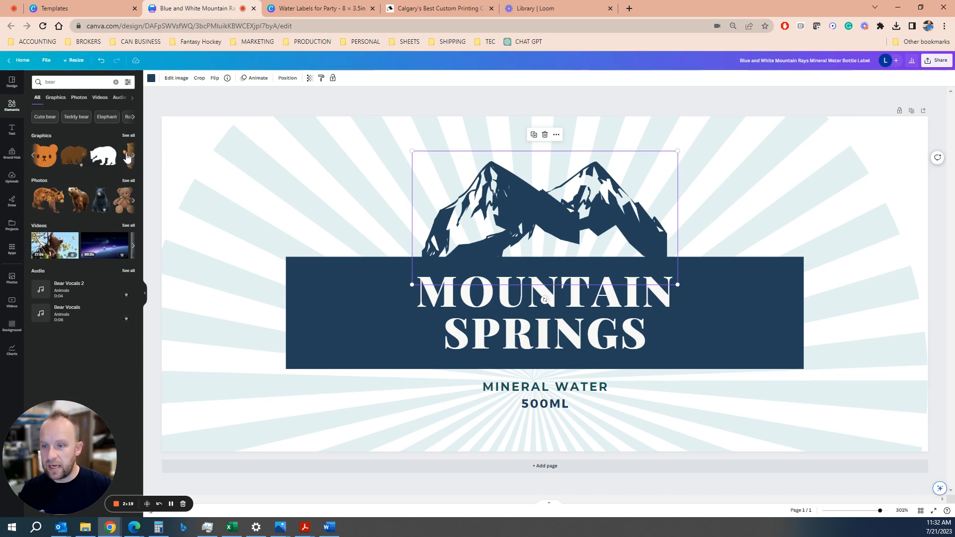
{"action": "left_click", "coordinate": [129, 136]}
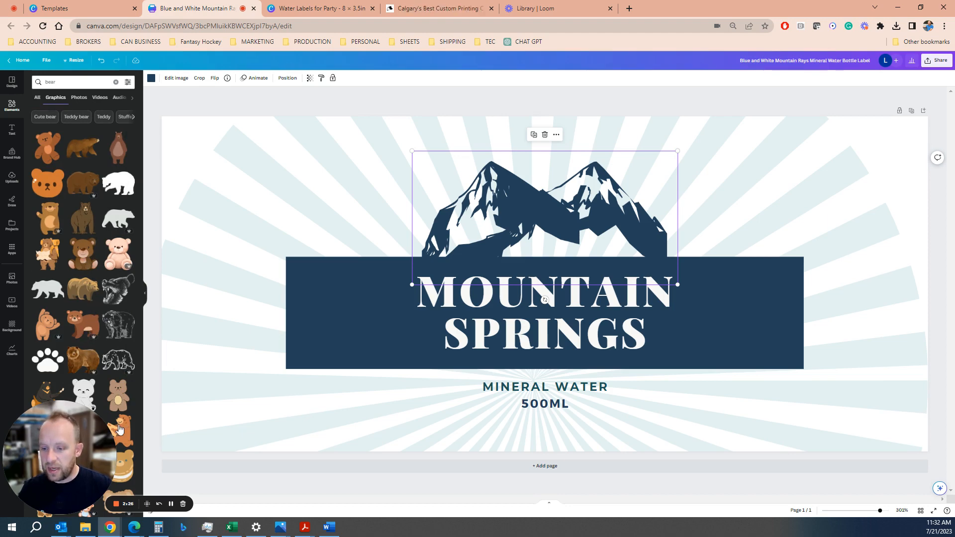
Step: Add the seated brown bear graphic to the label, then delete it
{"action": "left_click", "coordinate": [83, 268]}
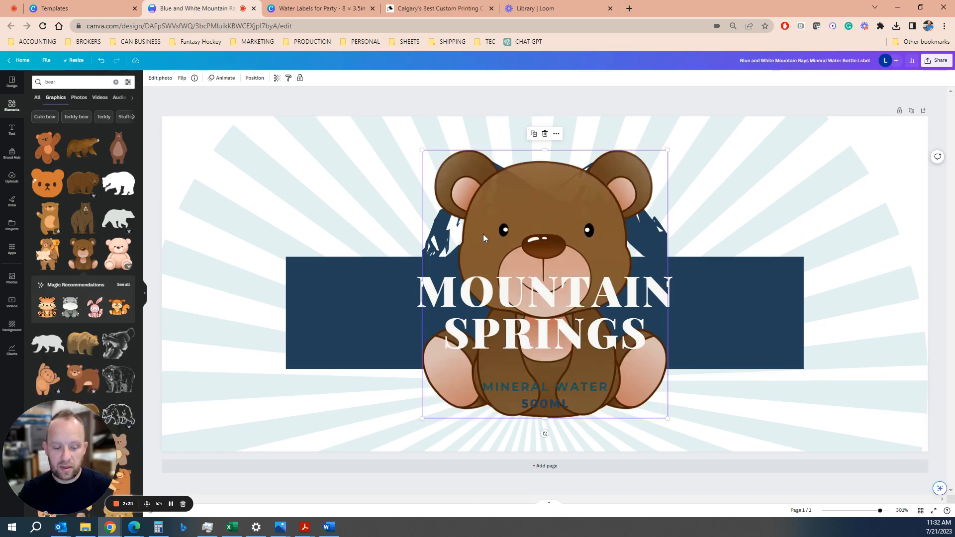
{"action": "key", "text": "Delete"}
Step: Add the backpacking bear with a map to the label and delete the mountain illustration
{"action": "left_click", "coordinate": [48, 254]}
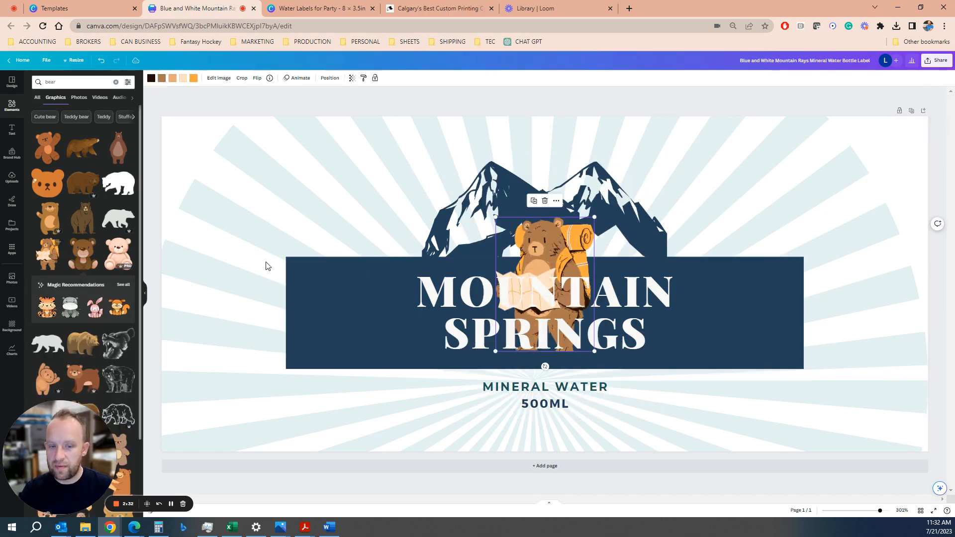
{"action": "left_click", "coordinate": [622, 207]}
{"action": "key", "text": "Delete"}
Step: Enlarge the backpacking bear to nearly the label's full height and center it behind the title area
{"action": "left_click_drag", "start_coordinate": [541, 221], "coordinate": [498, 134]}
{"action": "left_click_drag", "start_coordinate": [551, 265], "coordinate": [666, 418]}
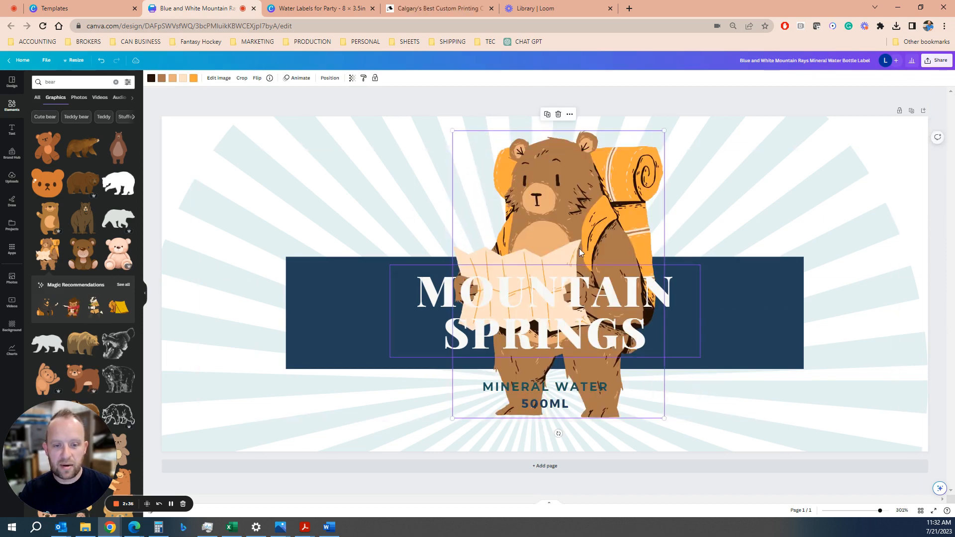
{"action": "left_click_drag", "start_coordinate": [579, 253], "coordinate": [556, 253]}
Step: Send the backpacking bear back in the layer order, behind the navy banner and the label text
{"action": "right_click", "coordinate": [545, 225]}
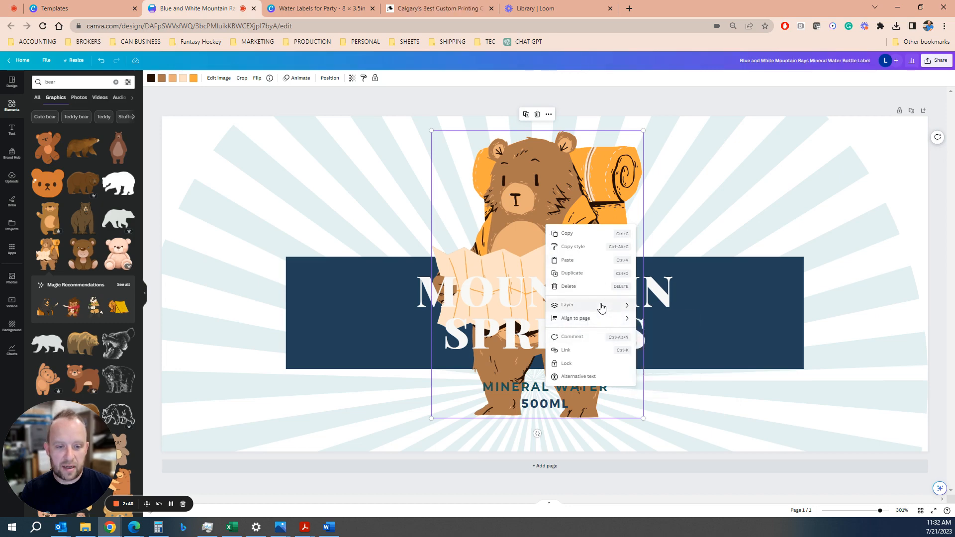
{"action": "mouse_move", "coordinate": [605, 308]}
{"action": "left_click", "coordinate": [658, 350]}
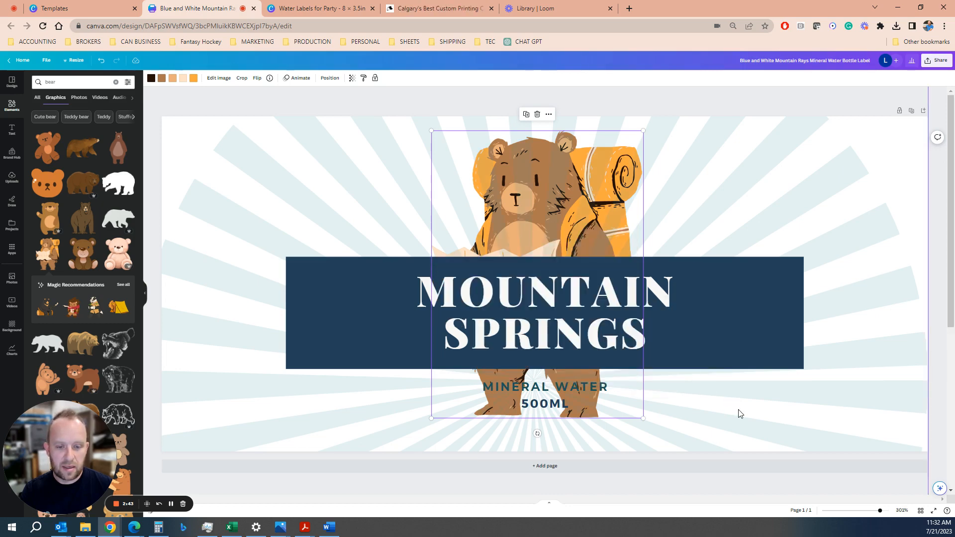
{"action": "left_click", "coordinate": [586, 395]}
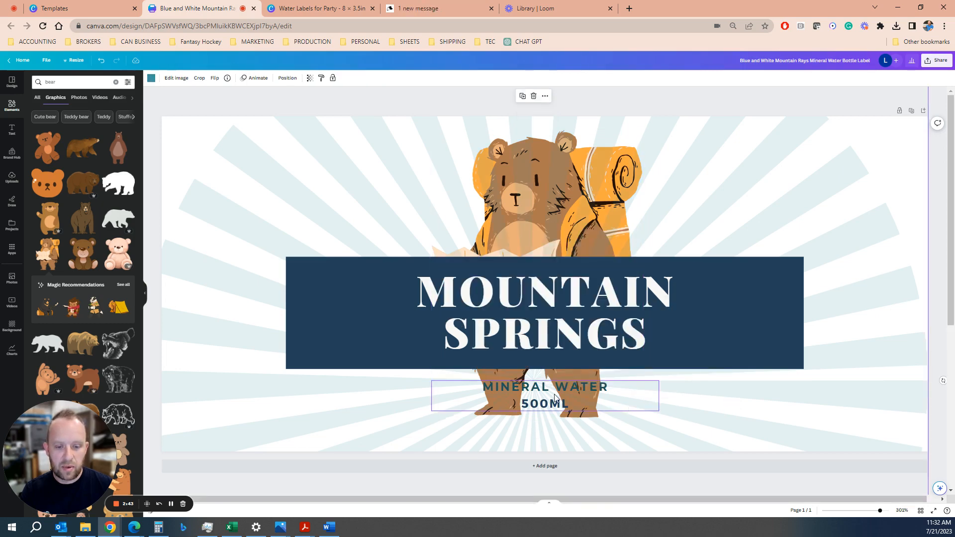
Step: Replace the title text on the navy banner with "BEARLY" and "WATER" on two lines
{"action": "left_click", "coordinate": [462, 321]}
{"action": "double_click", "coordinate": [441, 288]}
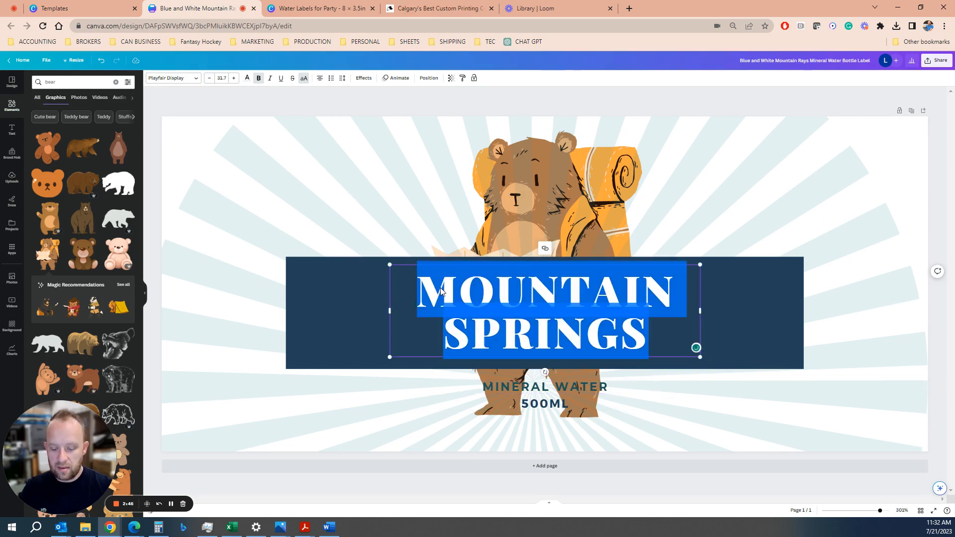
{"action": "type", "text": "BEARLY"}
{"action": "key", "text": "Return"}
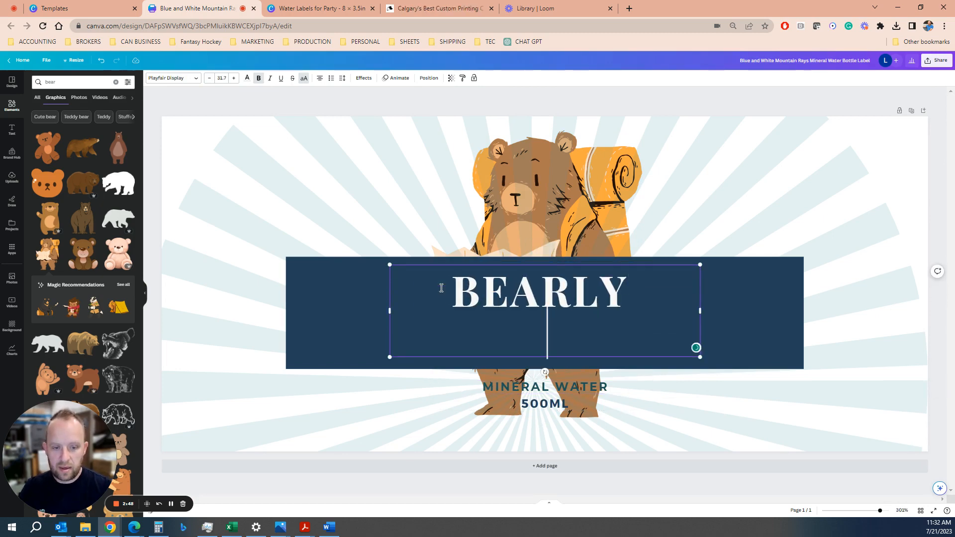
{"action": "type", "text": "WATER"}
{"action": "left_click", "coordinate": [678, 436]}
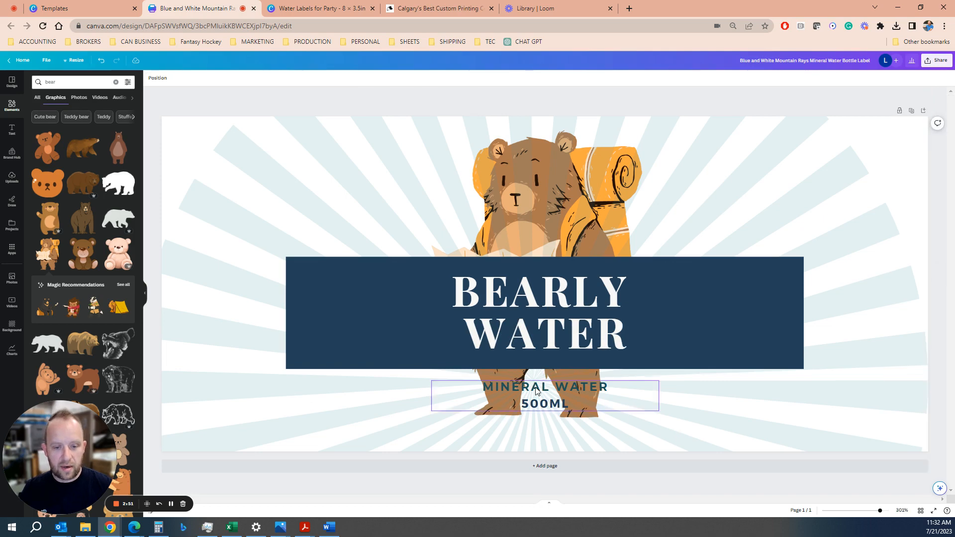
Step: Enlarge the grouped "MINERAL WATER" and "500ML" text to size 11.6 and move it lower, roughly centered beneath the navy banner
{"action": "left_click", "coordinate": [536, 391]}
{"action": "double_click", "coordinate": [499, 392]}
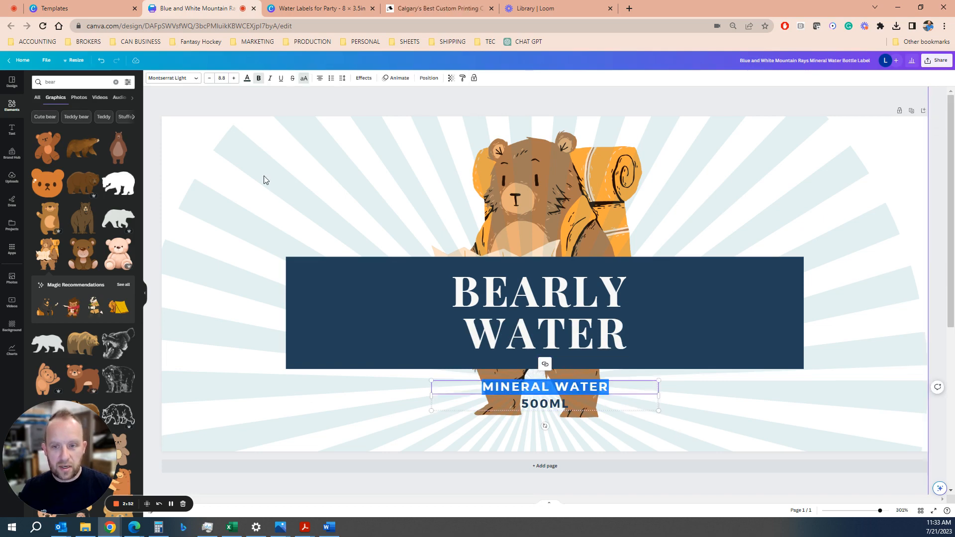
{"action": "left_click_drag", "start_coordinate": [431, 379], "coordinate": [360, 371]}
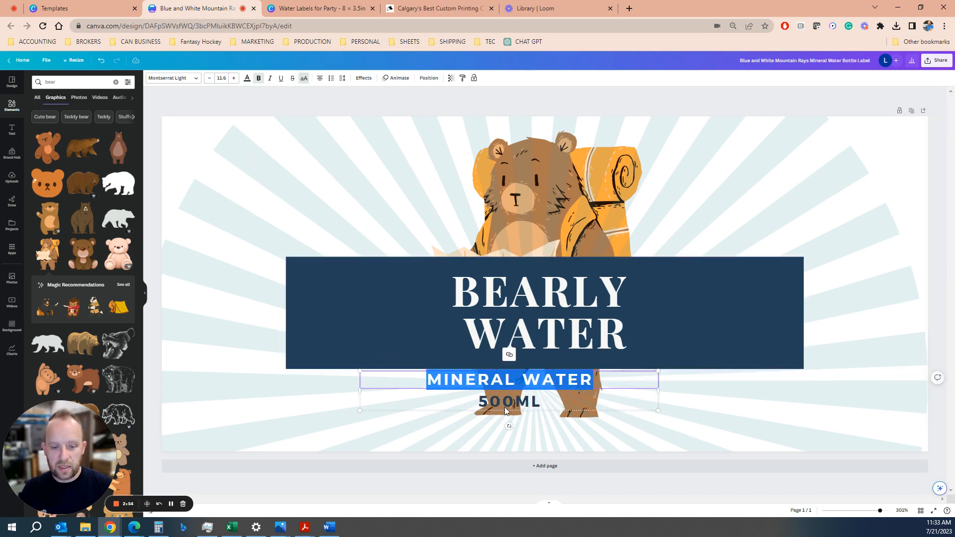
{"action": "left_click", "coordinate": [550, 437]}
{"action": "left_click", "coordinate": [523, 400]}
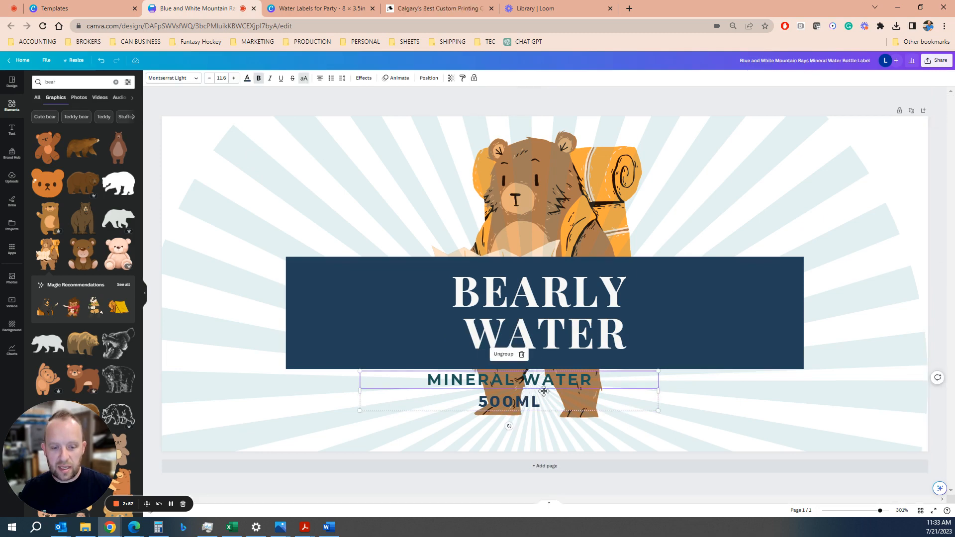
{"action": "left_click_drag", "start_coordinate": [543, 391], "coordinate": [573, 410]}
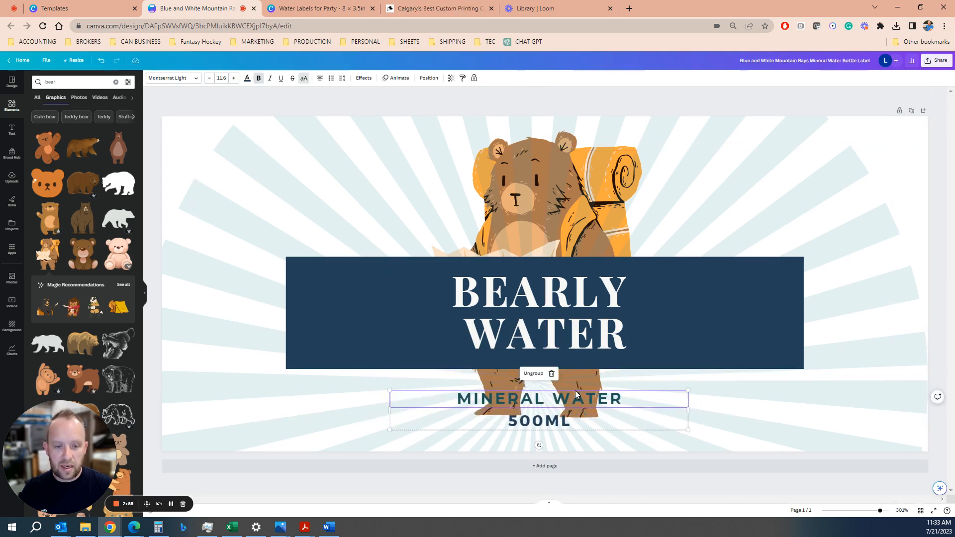
Step: Move the sunburst rays down off the bear and crop away the bear's legs just above the navy banner's lower edge
{"action": "left_click", "coordinate": [567, 228]}
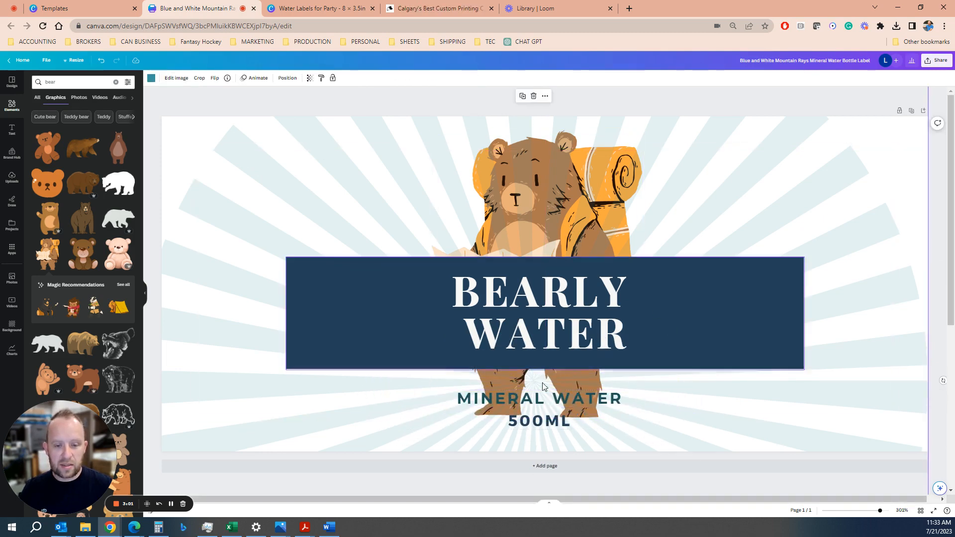
{"action": "left_click_drag", "start_coordinate": [548, 206], "coordinate": [554, 210]}
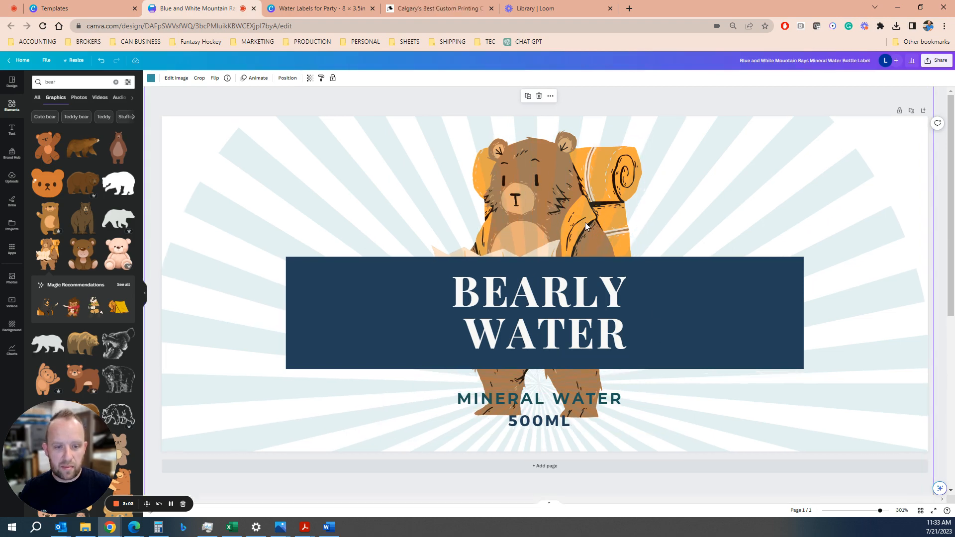
{"action": "left_click_drag", "start_coordinate": [678, 211], "coordinate": [661, 304]}
{"action": "left_click", "coordinate": [574, 198]}
{"action": "right_click", "coordinate": [546, 183]}
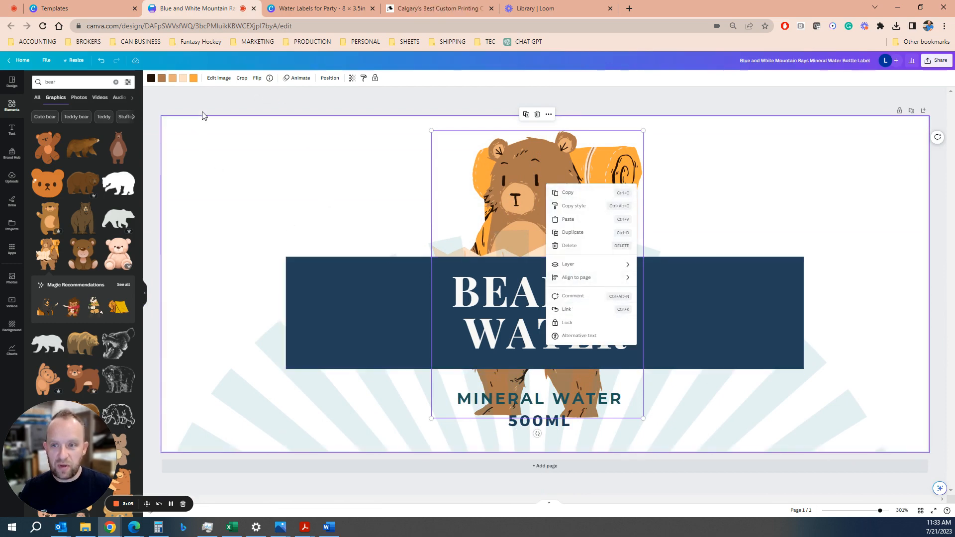
{"action": "left_click", "coordinate": [219, 78]}
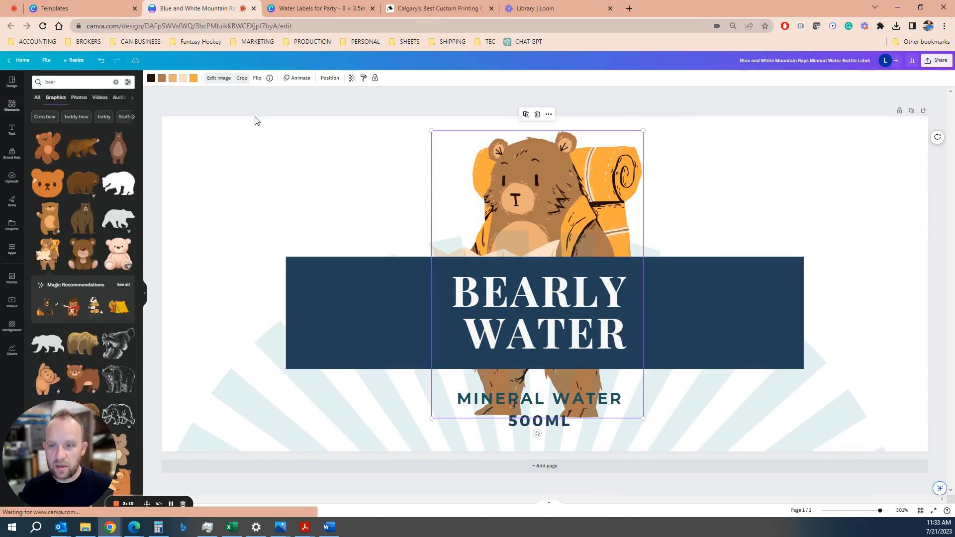
{"action": "left_click", "coordinate": [242, 78]}
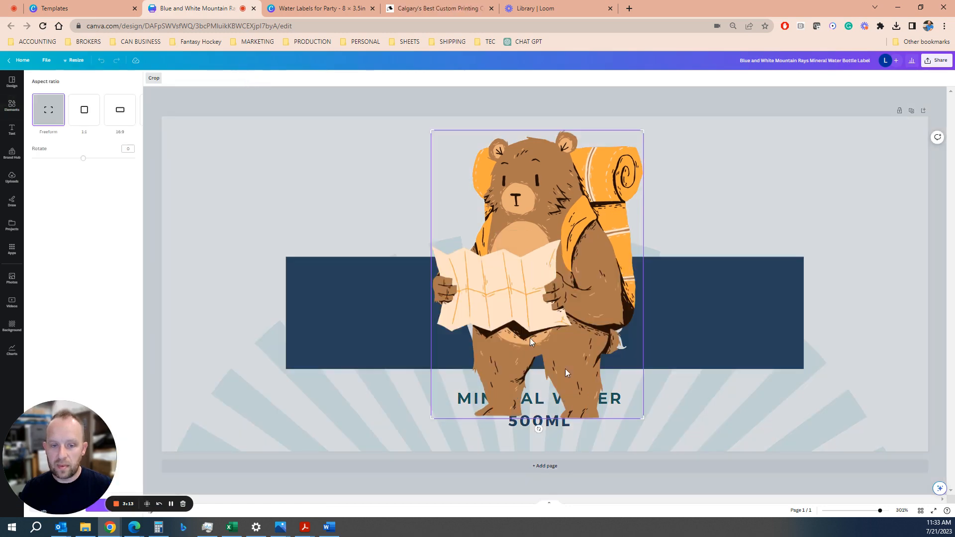
{"action": "left_click_drag", "start_coordinate": [647, 409], "coordinate": [651, 366]}
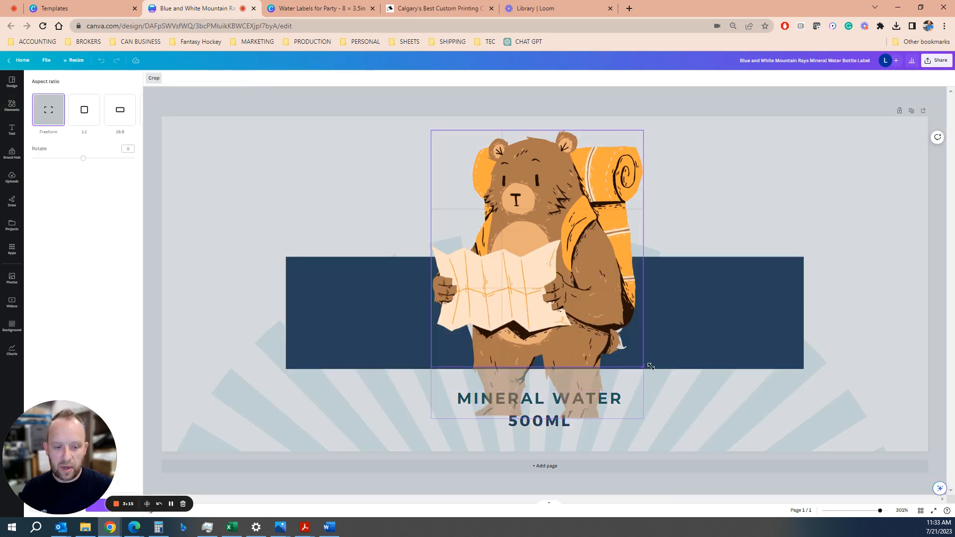
{"action": "left_click", "coordinate": [763, 212]}
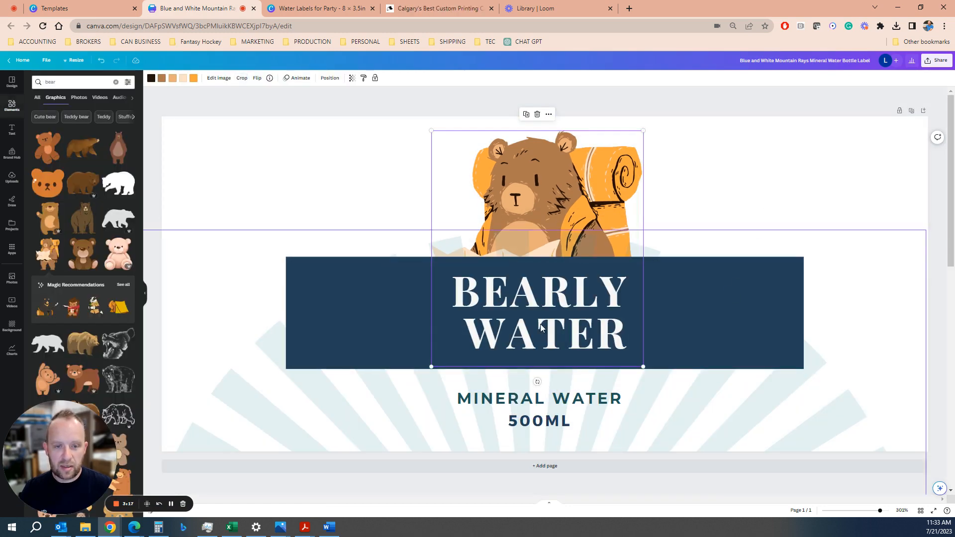
Step: Move the sunburst rays back up to radiate from the label's lower edge and send them to the back, behind the bear
{"action": "left_click_drag", "start_coordinate": [261, 416], "coordinate": [272, 249]}
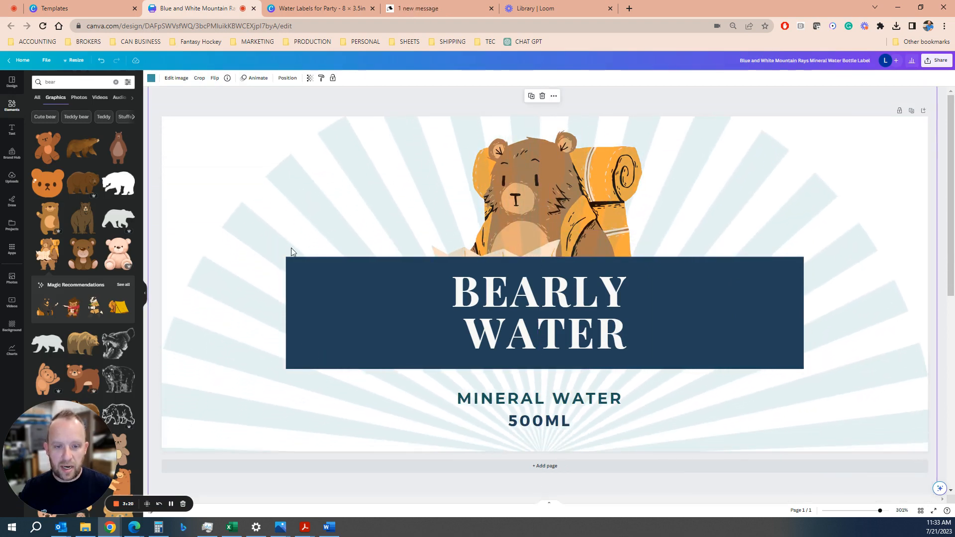
{"action": "right_click", "coordinate": [754, 210]}
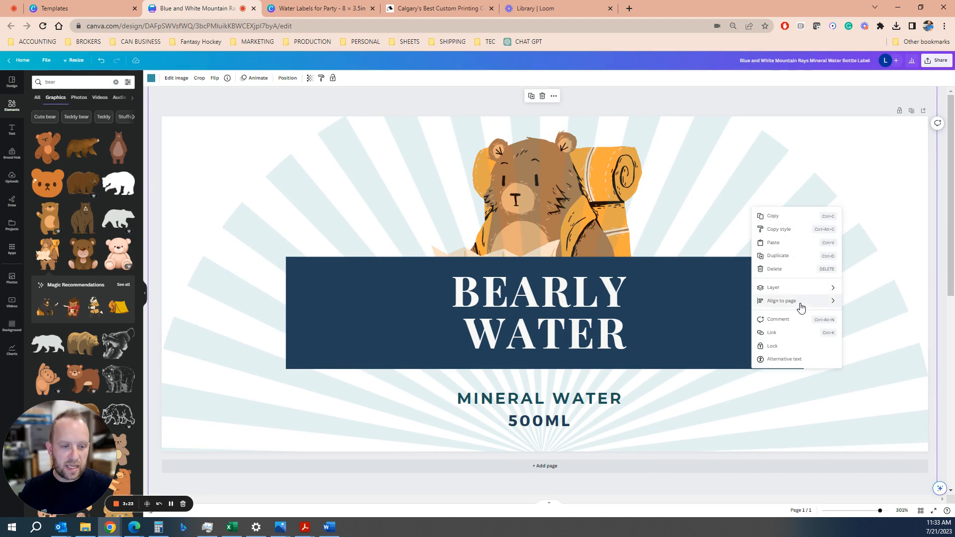
{"action": "mouse_move", "coordinate": [816, 291]}
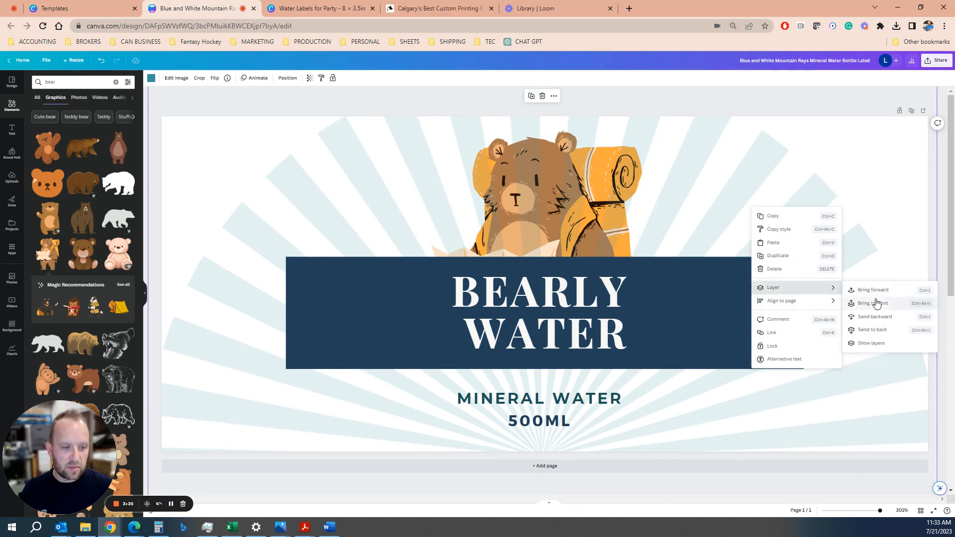
{"action": "left_click", "coordinate": [879, 330]}
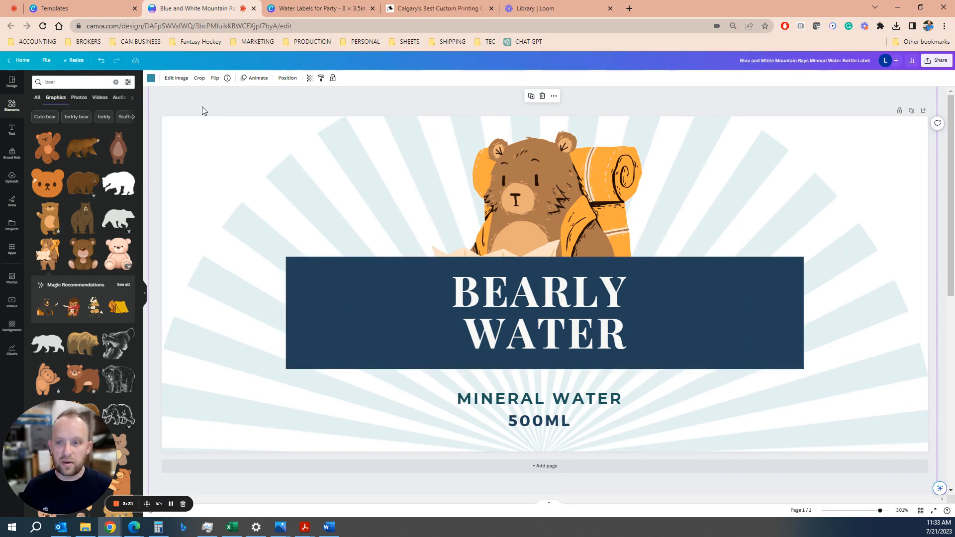
Step: Recolor the sunburst rays with the light orange-tan from the document colors
{"action": "left_click", "coordinate": [151, 78]}
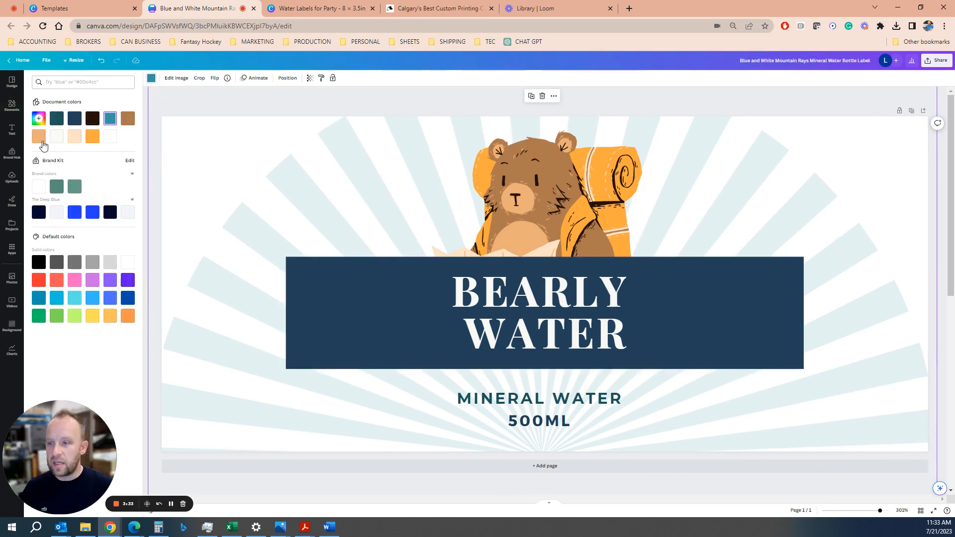
{"action": "left_click", "coordinate": [40, 137]}
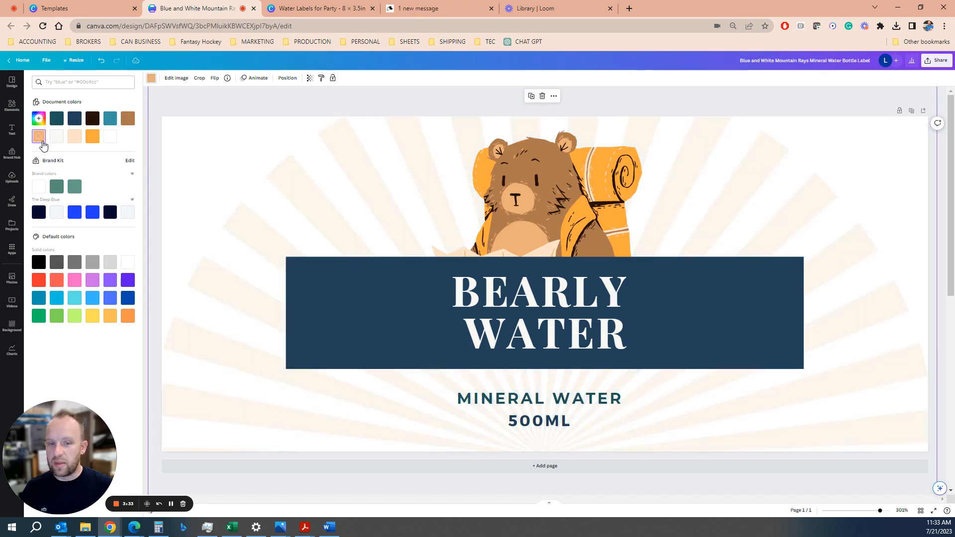
Step: Widen the navy banner to about 8.4 in, past both label sides, and nudge the "MINERAL WATER 500ML" text up slightly
{"action": "left_click", "coordinate": [310, 319]}
{"action": "left_click_drag", "start_coordinate": [286, 313], "coordinate": [152, 312]}
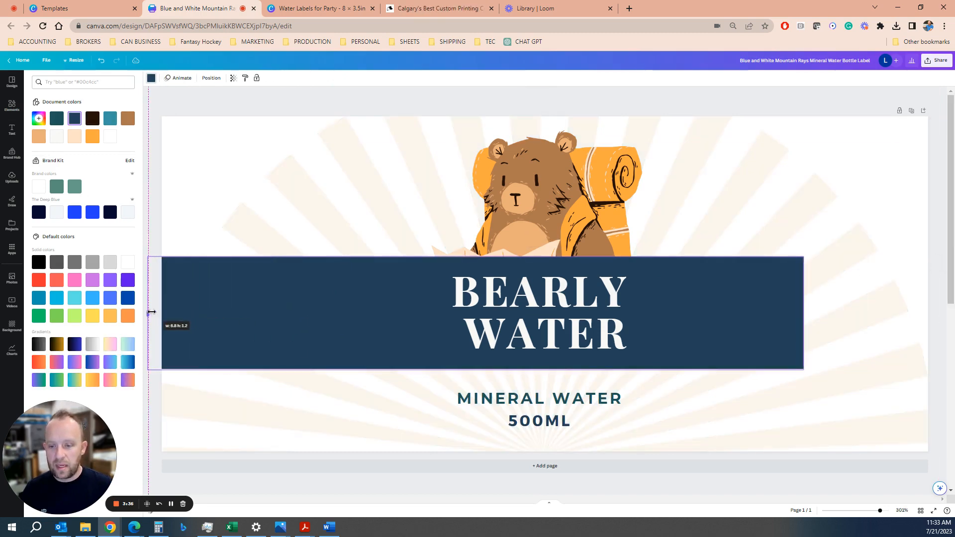
{"action": "left_click_drag", "start_coordinate": [804, 313], "coordinate": [953, 324]}
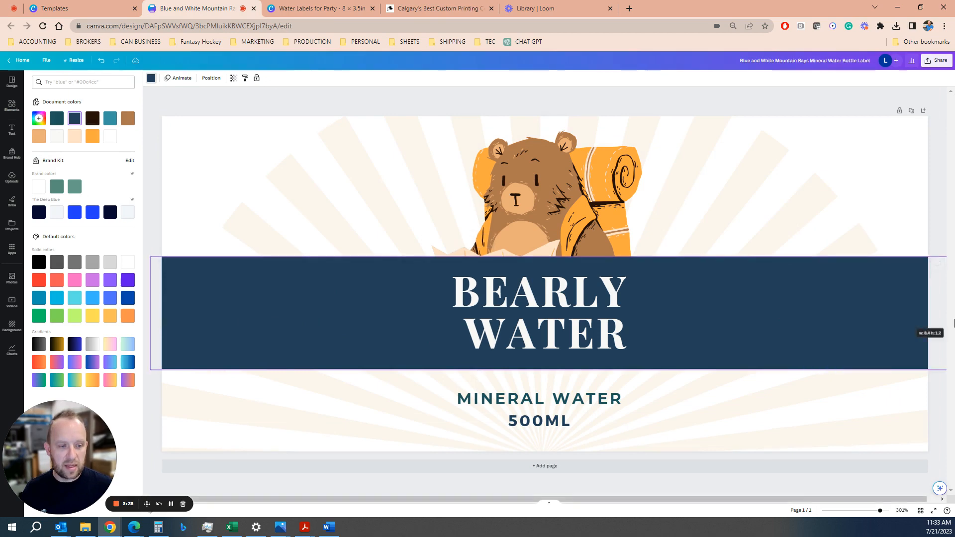
{"action": "left_click", "coordinate": [498, 391]}
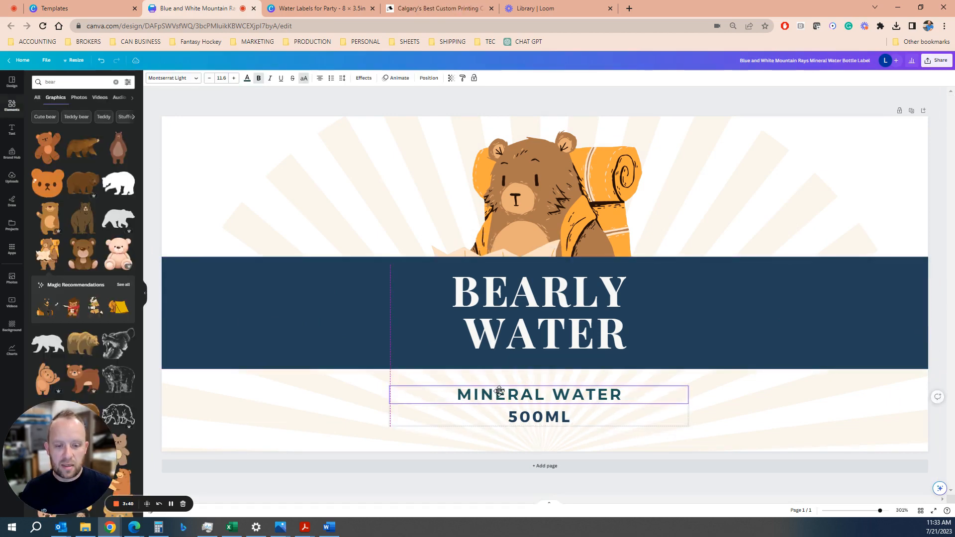
{"action": "left_click_drag", "start_coordinate": [499, 391], "coordinate": [499, 388]}
Step: Try orange from the document colors on the banner behind the title, and settle on black as its fill
{"action": "left_click", "coordinate": [514, 311]}
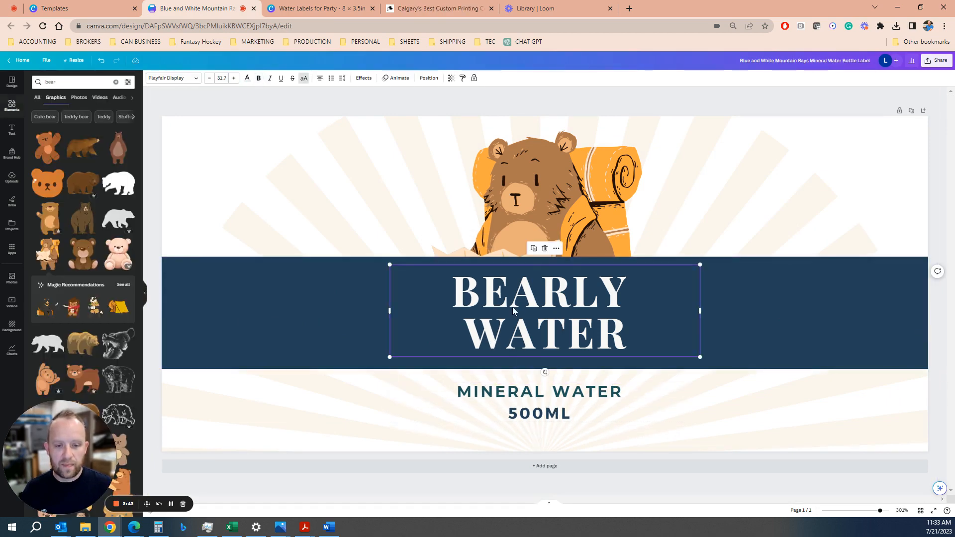
{"action": "left_click", "coordinate": [264, 296]}
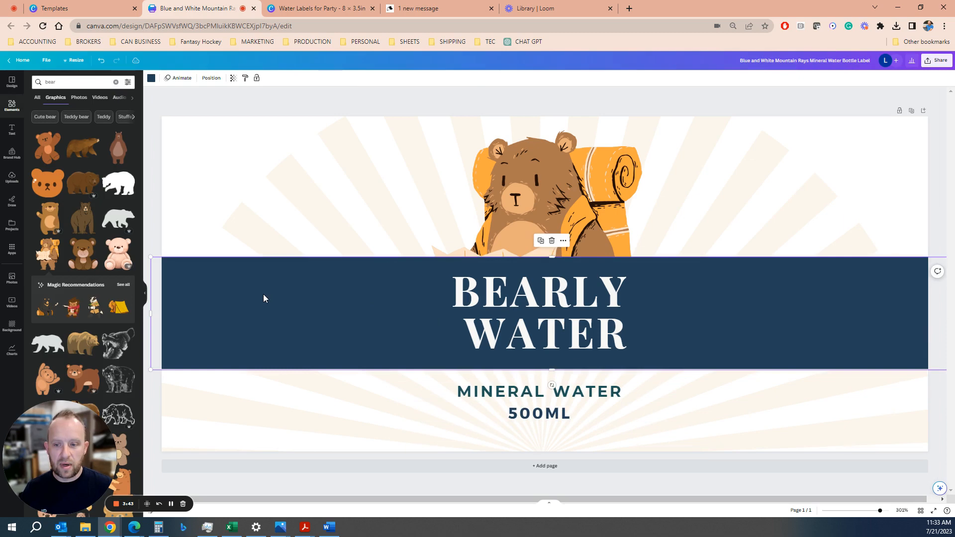
{"action": "left_click", "coordinate": [152, 79]}
{"action": "left_click", "coordinate": [74, 136]}
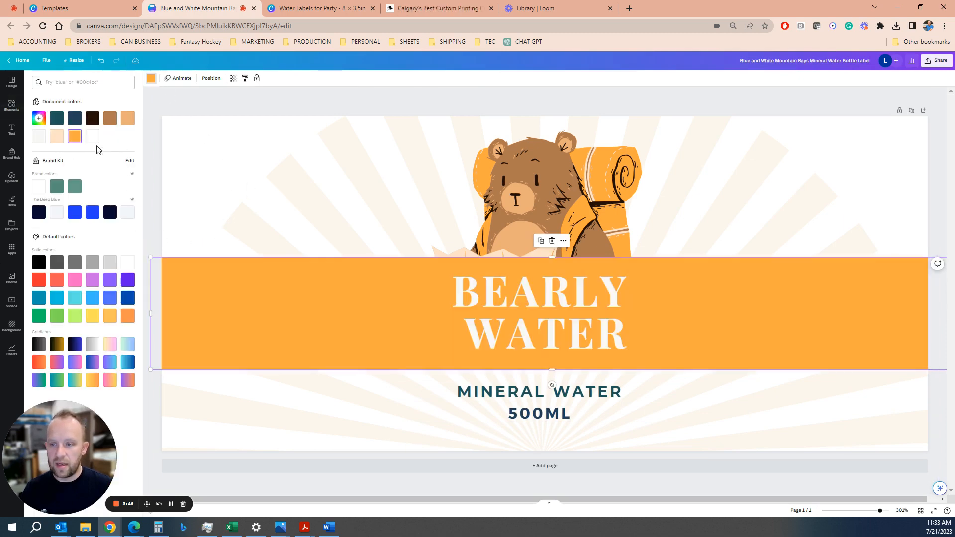
{"action": "left_click", "coordinate": [38, 262]}
Step: Change the text color of both the "MINERAL WATER" and "500ML" lines to black
{"action": "left_click", "coordinate": [519, 392]}
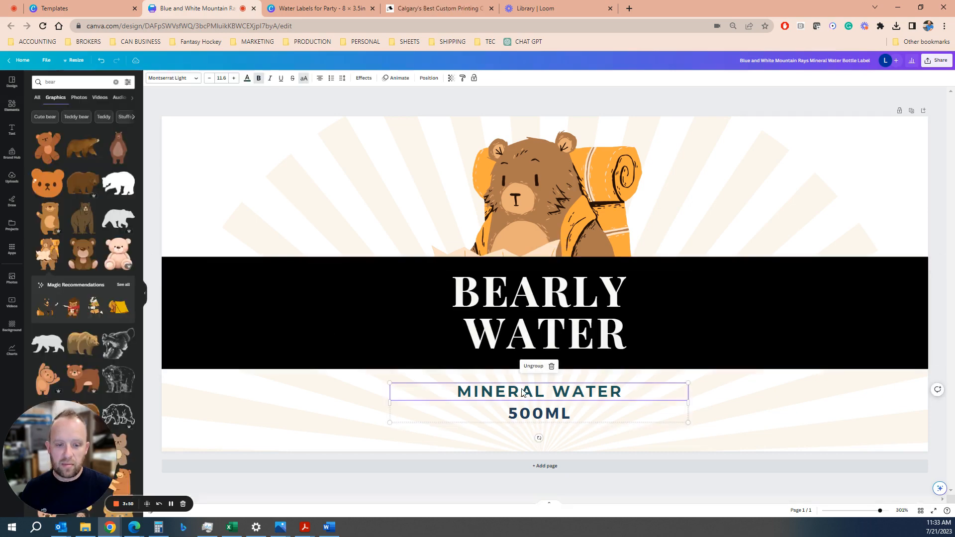
{"action": "left_click", "coordinate": [247, 78]}
{"action": "left_click", "coordinate": [38, 263]}
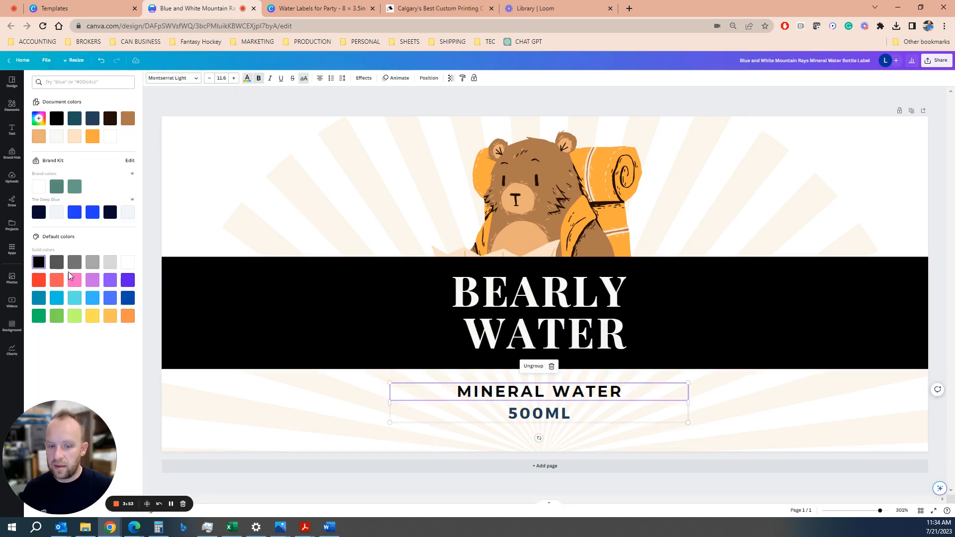
{"action": "left_click", "coordinate": [546, 421]}
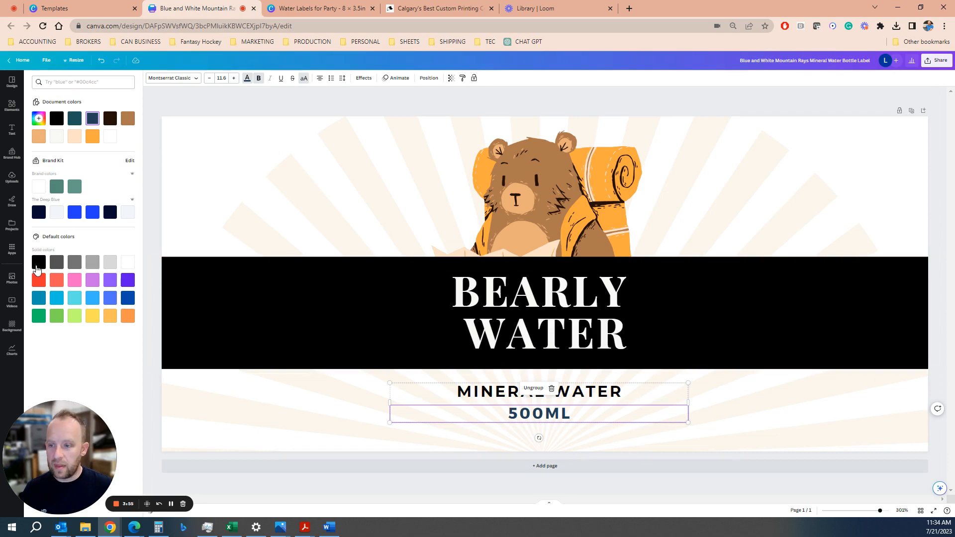
{"action": "left_click", "coordinate": [303, 208]}
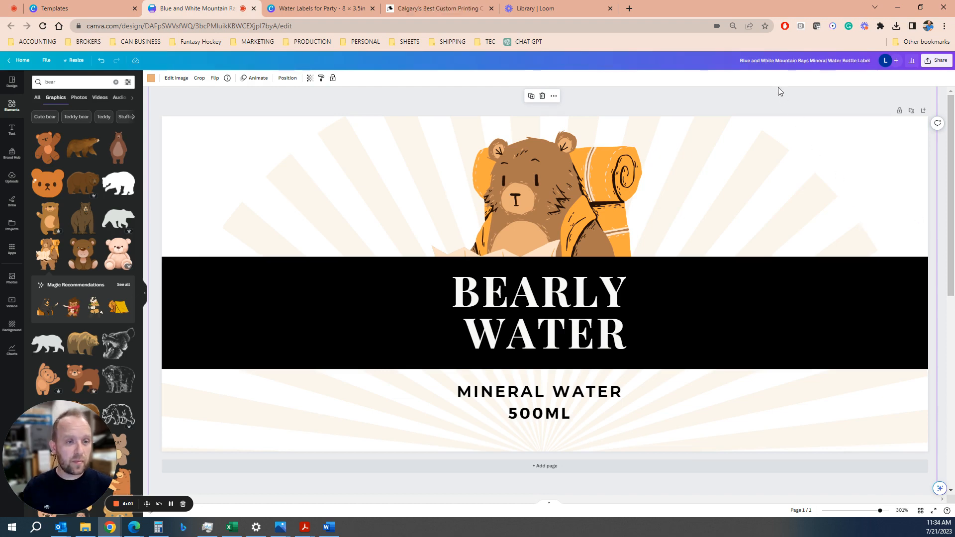
Step: Rename the design as "Bearly Water 8x3.5"
{"action": "left_click", "coordinate": [743, 60]}
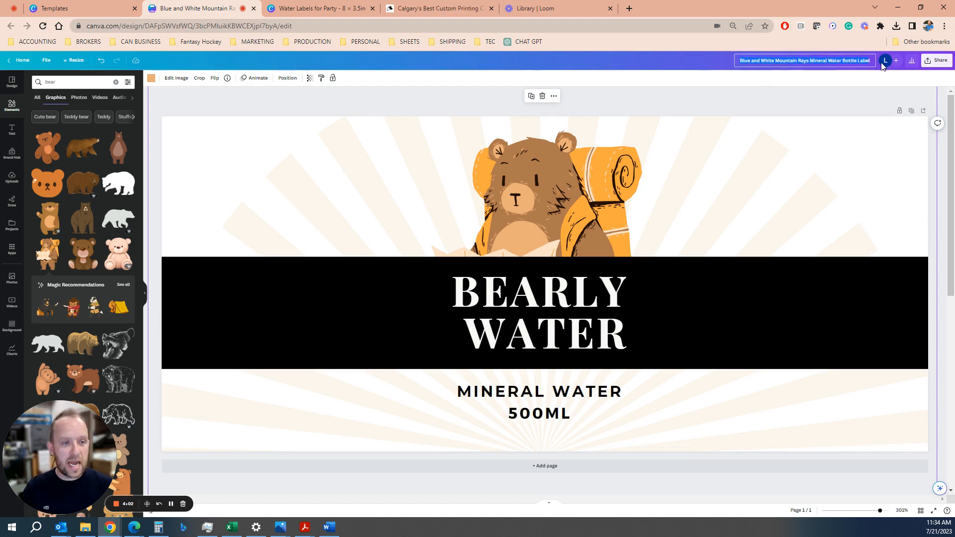
{"action": "type", "text": "Bearly W"}
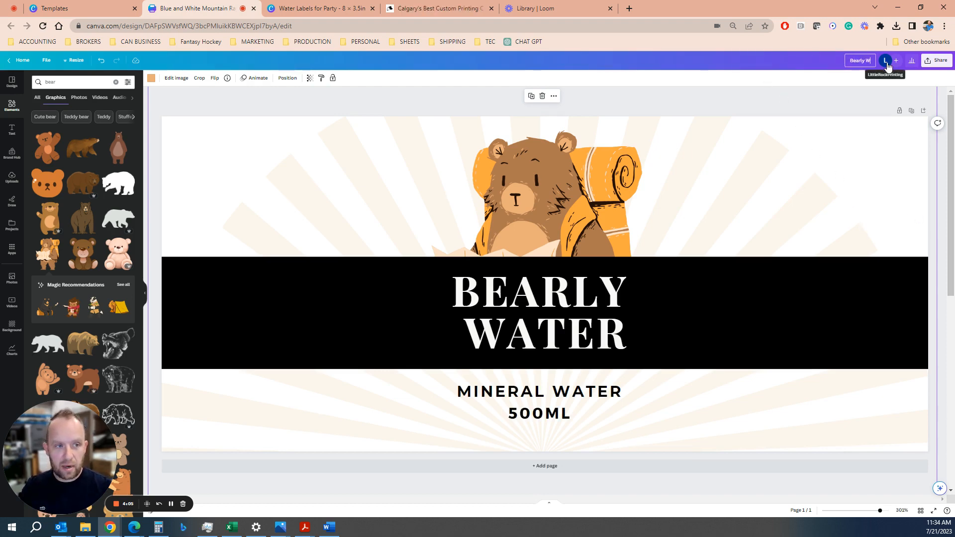
{"action": "type", "text": "ater 8x3"}
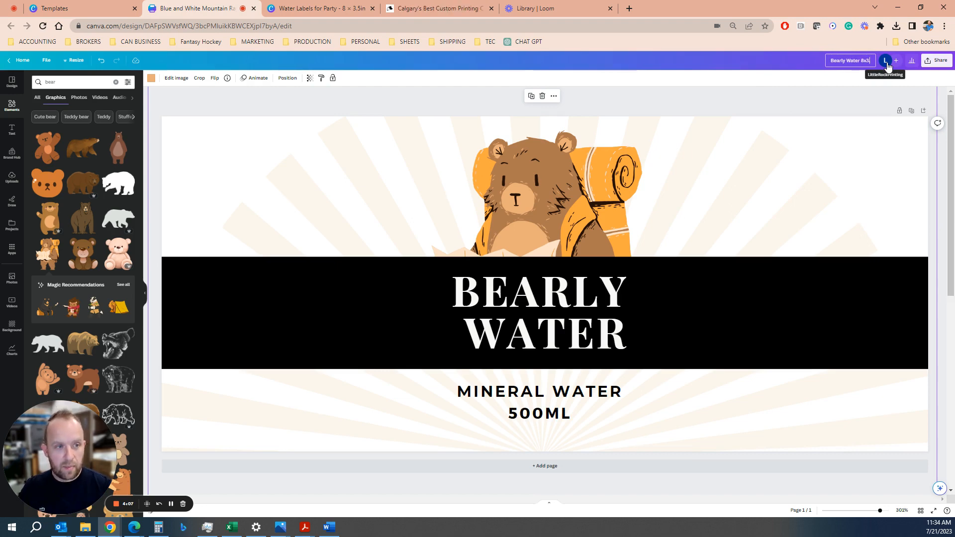
{"action": "type", "text": ".5"}
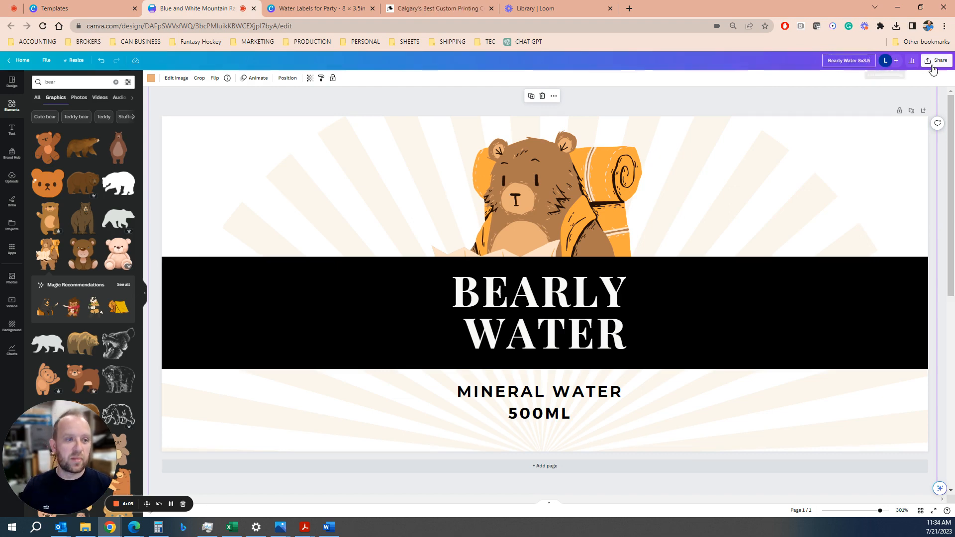
Step: Download the label as a PDF Print file with crop marks and bleed and the CMYK color profile, and open it from the Downloads folder
{"action": "left_click", "coordinate": [933, 62]}
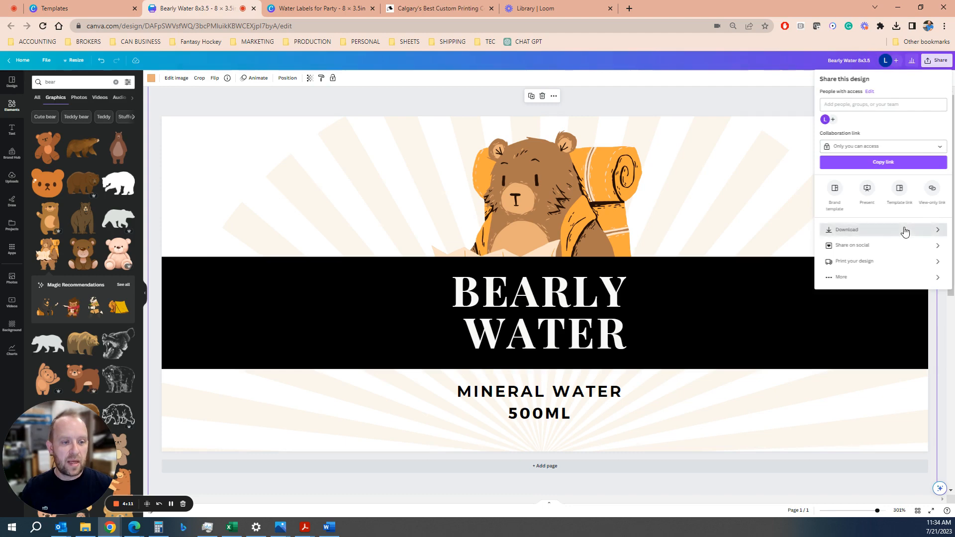
{"action": "left_click", "coordinate": [903, 229]}
{"action": "left_click", "coordinate": [871, 115]}
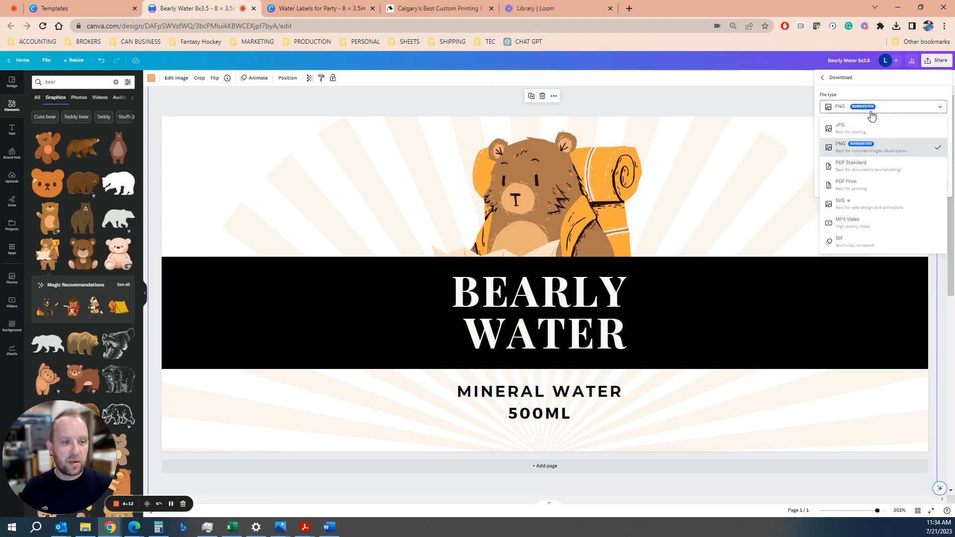
{"action": "left_click", "coordinate": [872, 187]}
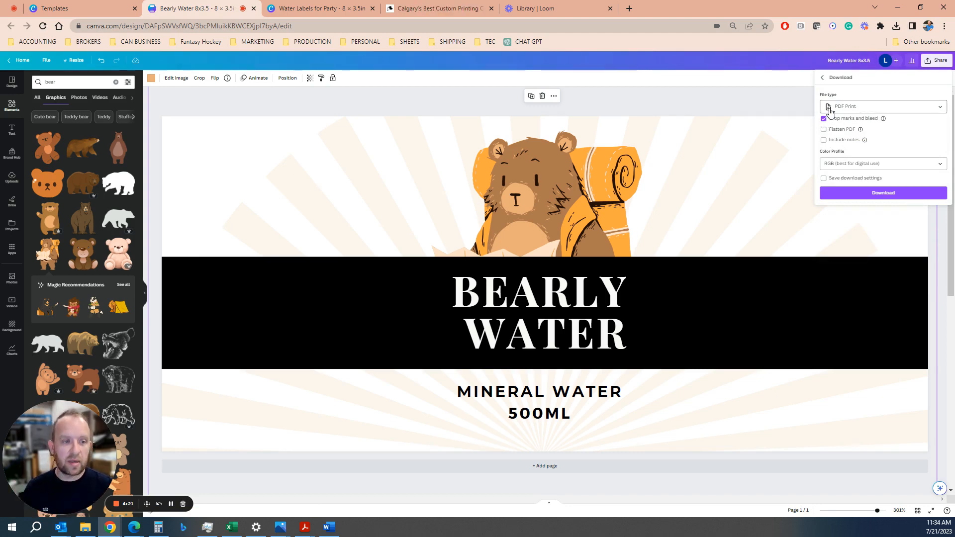
{"action": "left_click", "coordinate": [859, 164]}
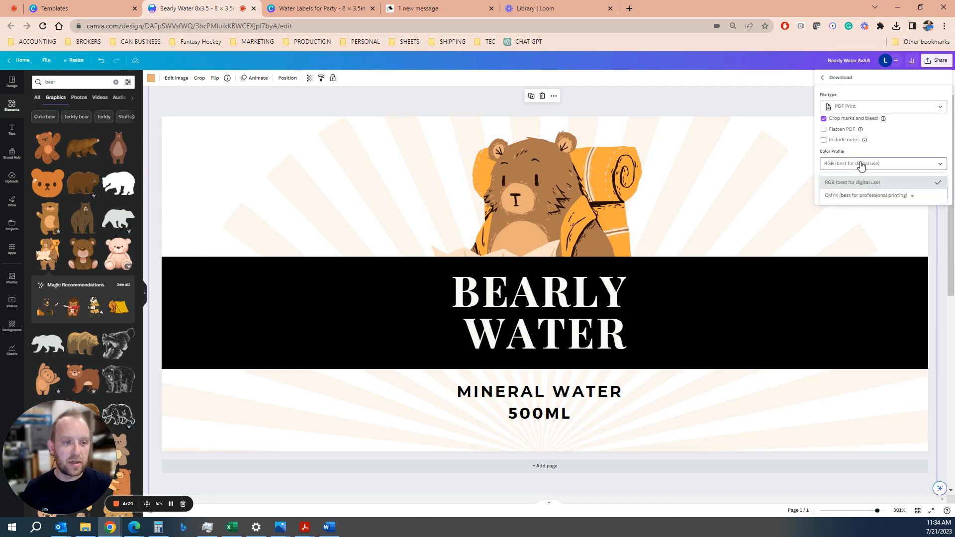
{"action": "left_click", "coordinate": [871, 201]}
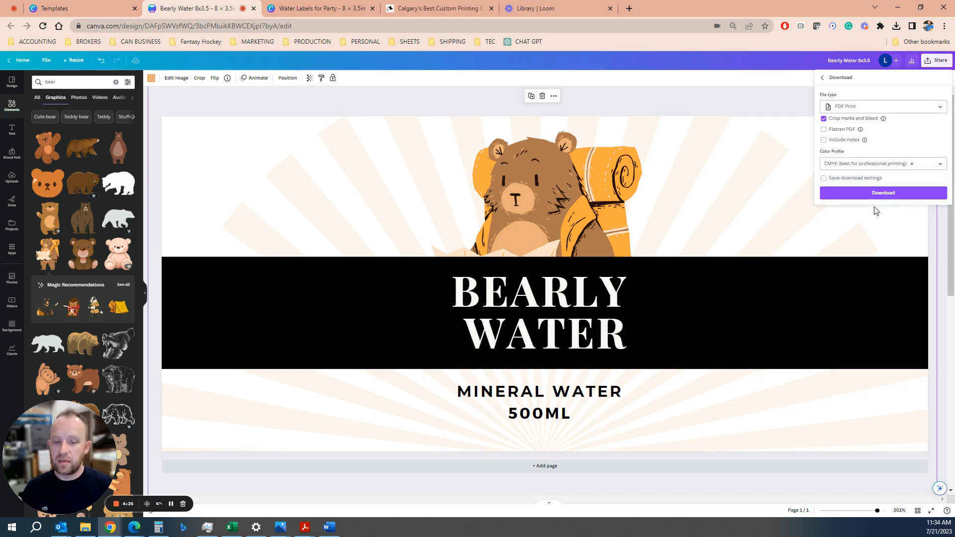
{"action": "left_click", "coordinate": [876, 194]}
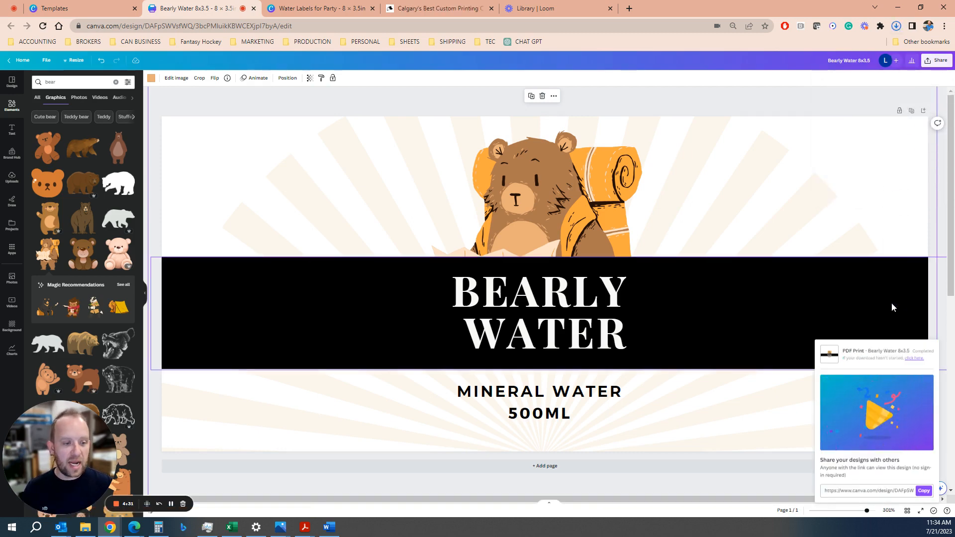
{"action": "left_click", "coordinate": [85, 527]}
{"action": "double_click", "coordinate": [368, 275]}
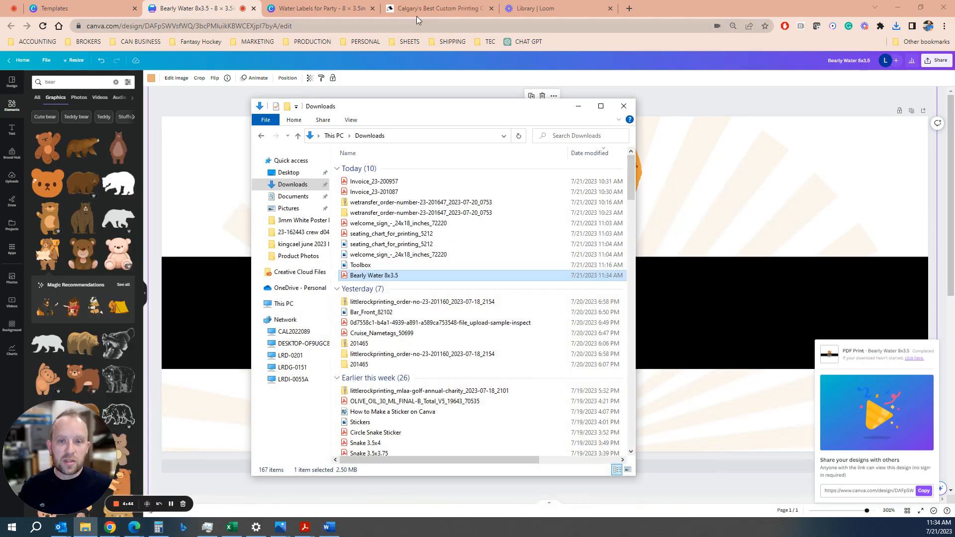
Step: Switch to the Little Rock Printing website and open the Roll Labels product page
{"action": "left_click", "coordinate": [416, 15]}
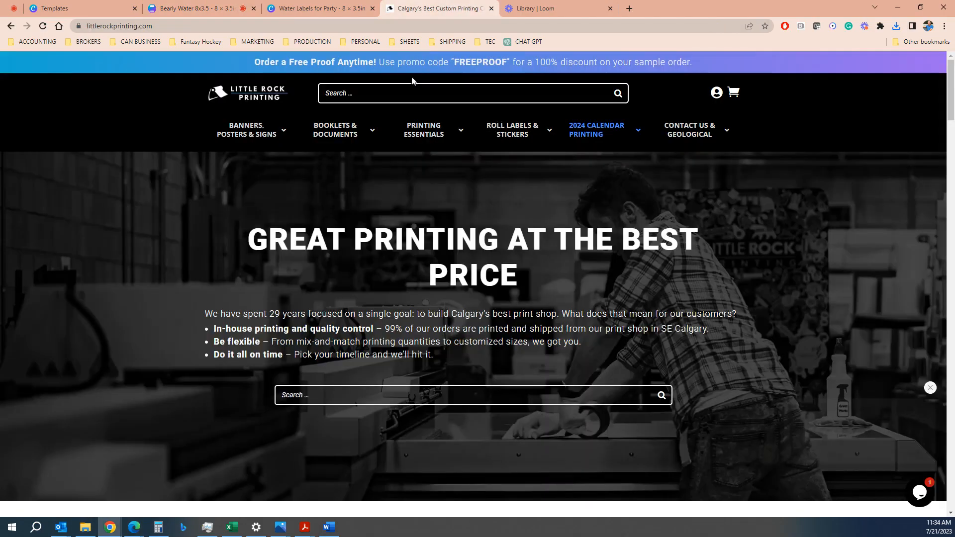
{"action": "mouse_move", "coordinate": [517, 127]}
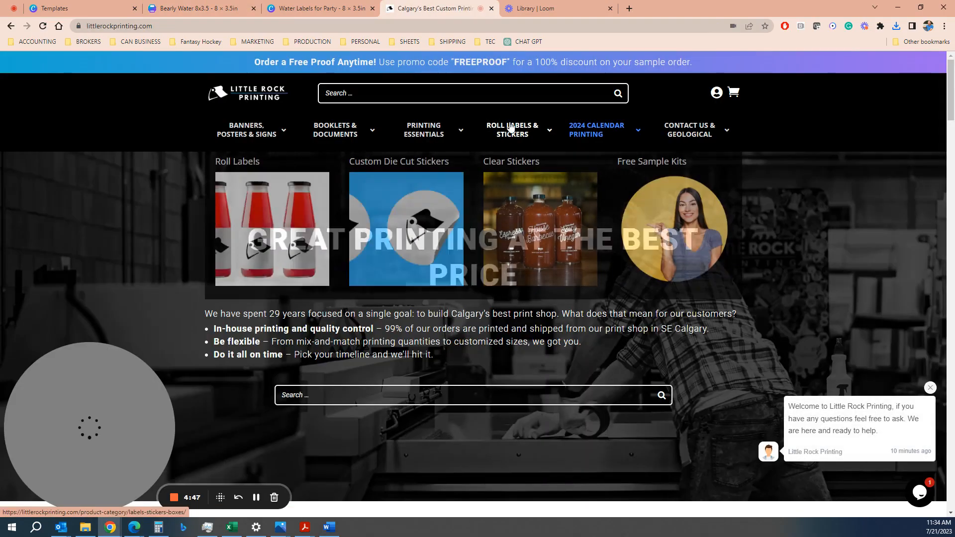
{"action": "left_click", "coordinate": [306, 227]}
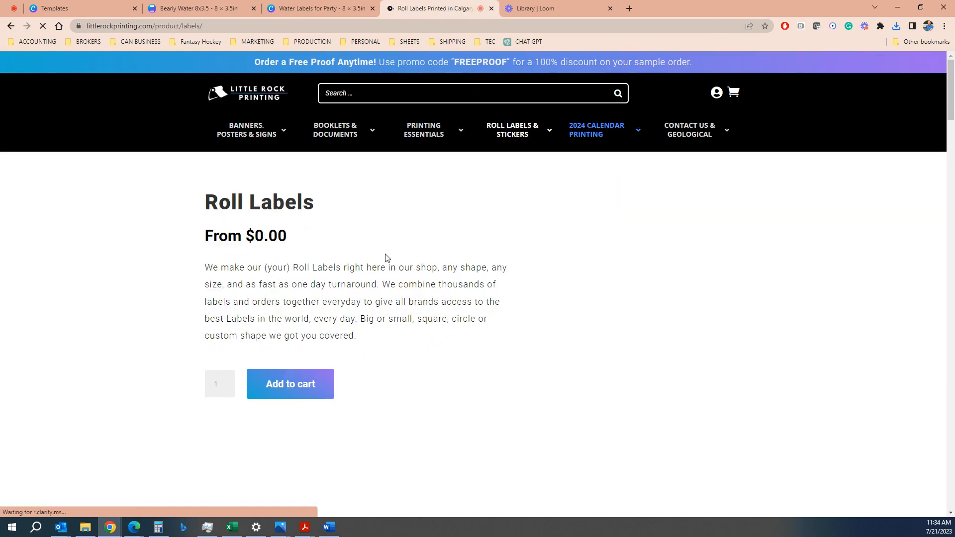
Step: Set the roll labels' finished size to 3.5 in wide and 8 in high
{"action": "scroll", "coordinate": [348, 288], "scroll_direction": "down", "scroll_amount": 3}
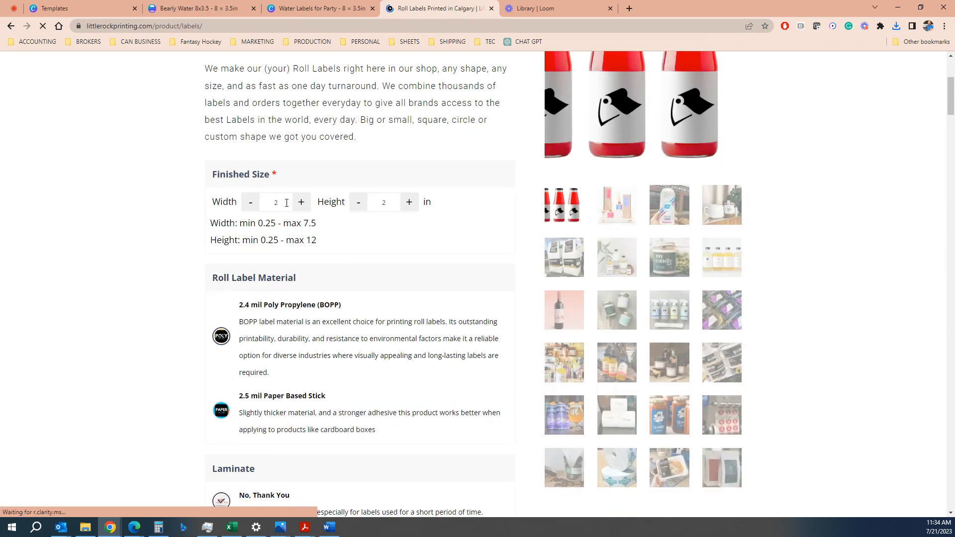
{"action": "left_click_drag", "start_coordinate": [281, 203], "coordinate": [255, 207]}
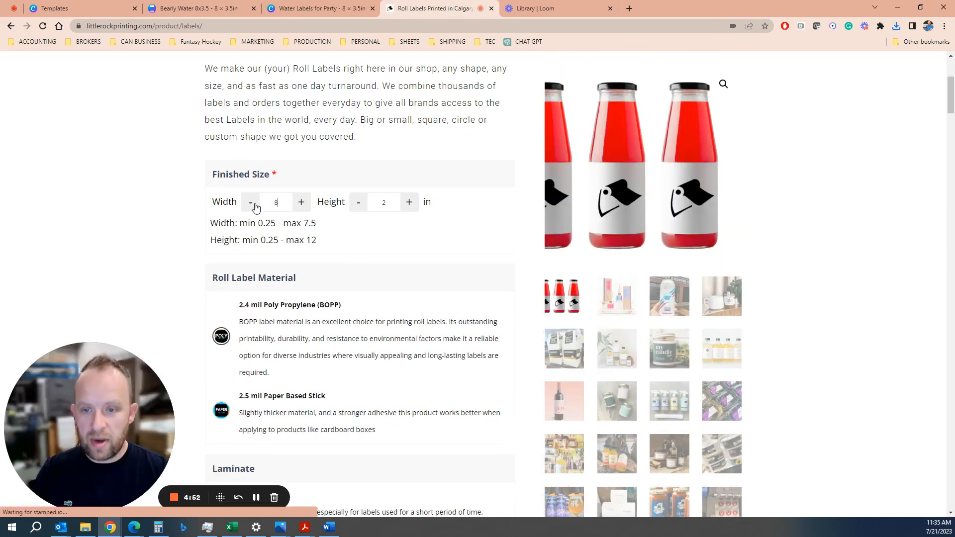
{"action": "type", "text": "7.5"}
{"action": "key", "text": "Tab"}
{"action": "type", "text": "3"}
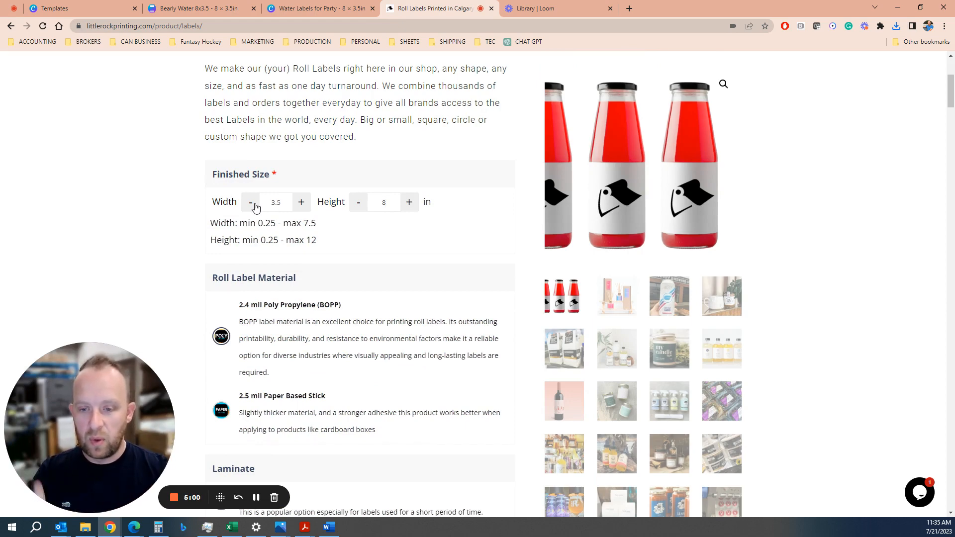
Step: Choose 2.4 mil Poly Propylene (BOPP) material, gloss laminate and the Square | Rectangle shape for the roll labels
{"action": "scroll", "coordinate": [302, 309], "scroll_direction": "down", "scroll_amount": 2}
{"action": "scroll", "coordinate": [328, 313], "scroll_direction": "down", "scroll_amount": 3}
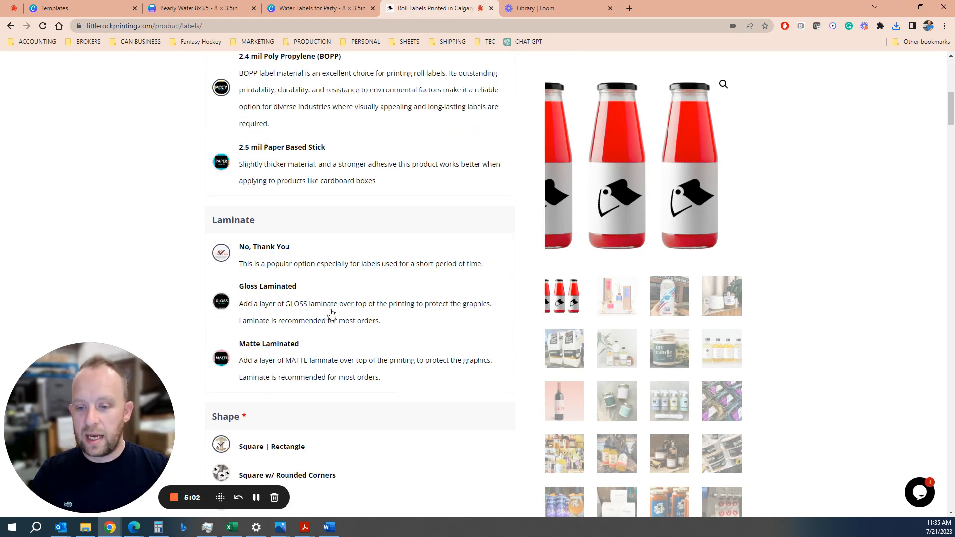
{"action": "scroll", "coordinate": [318, 254], "scroll_direction": "up", "scroll_amount": 1}
{"action": "scroll", "coordinate": [321, 259], "scroll_direction": "down", "scroll_amount": 1}
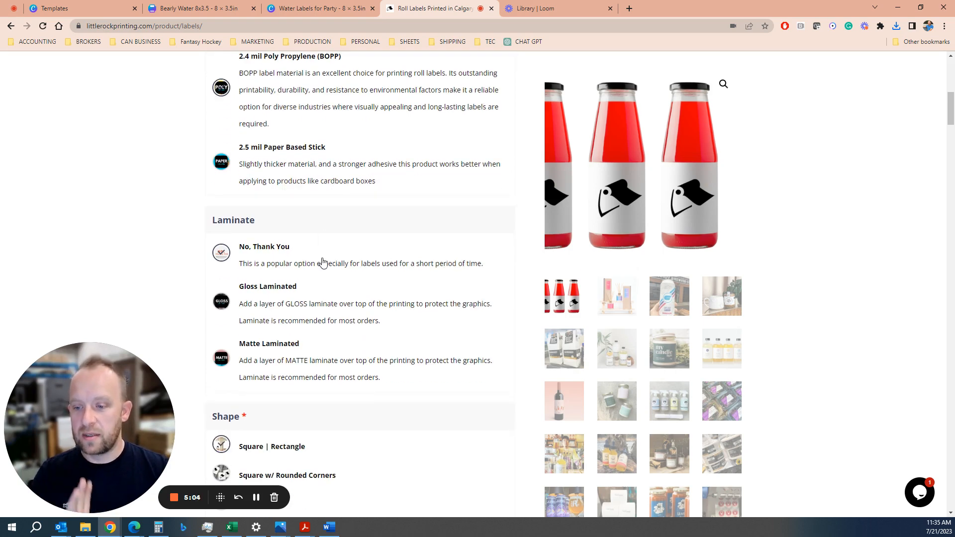
{"action": "scroll", "coordinate": [319, 276], "scroll_direction": "down", "scroll_amount": 1}
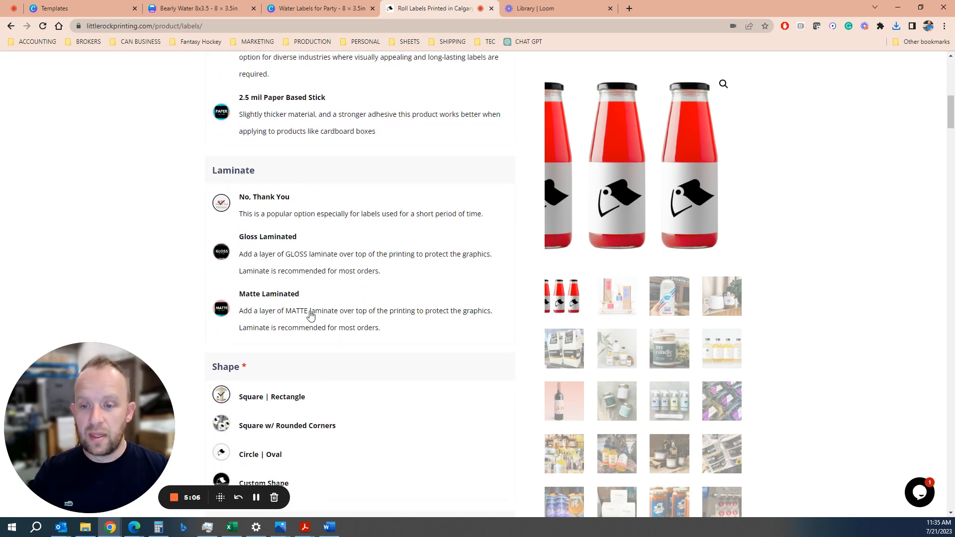
{"action": "scroll", "coordinate": [310, 289], "scroll_direction": "down", "scroll_amount": 3}
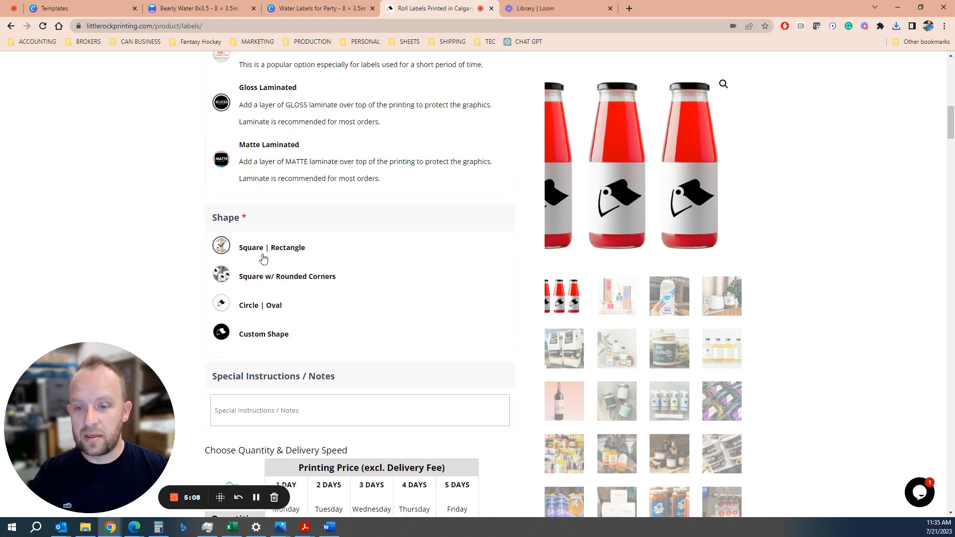
Step: Select 100 labels with 5-day production in the price table and add them to the cart
{"action": "scroll", "coordinate": [368, 383], "scroll_direction": "down", "scroll_amount": 3}
{"action": "scroll", "coordinate": [376, 384], "scroll_direction": "down", "scroll_amount": 2}
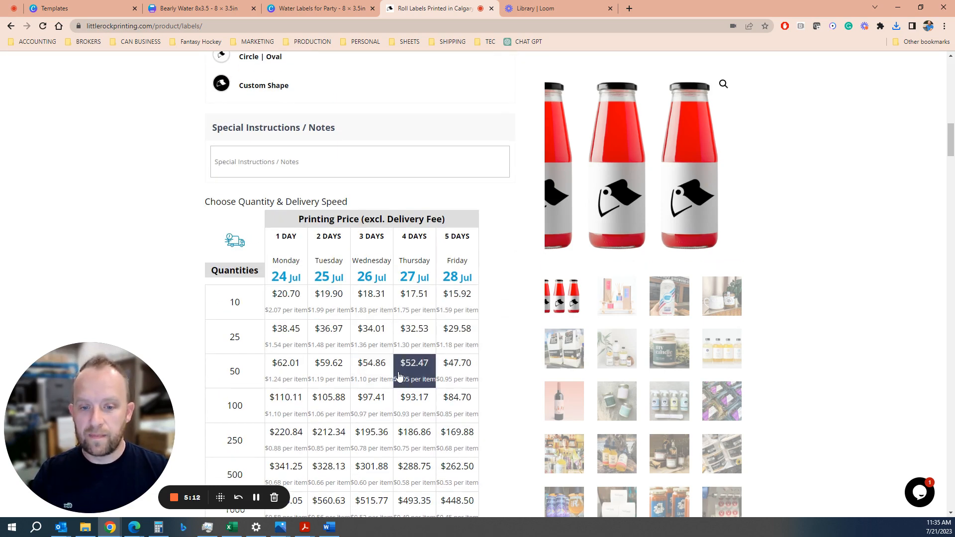
{"action": "scroll", "coordinate": [461, 405], "scroll_direction": "down", "scroll_amount": 8}
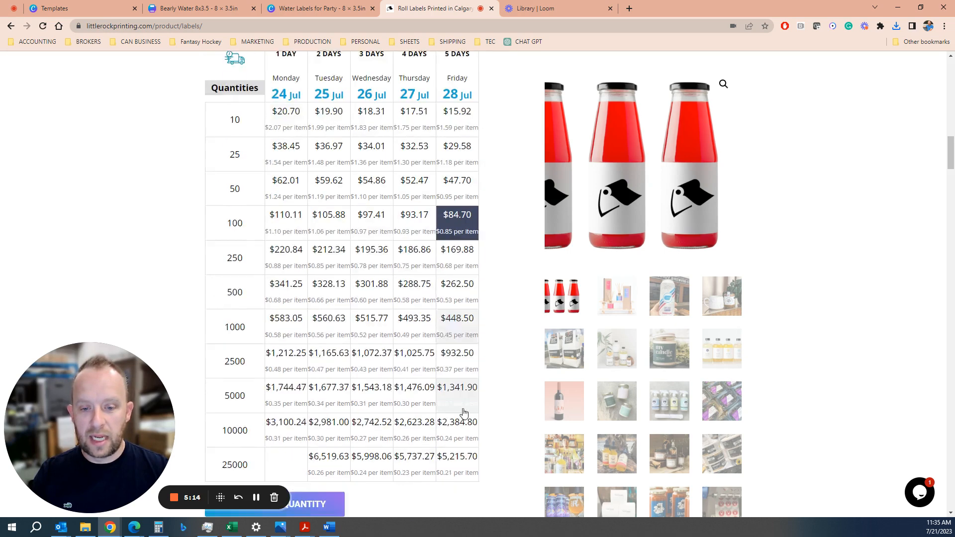
{"action": "left_click", "coordinate": [316, 367]}
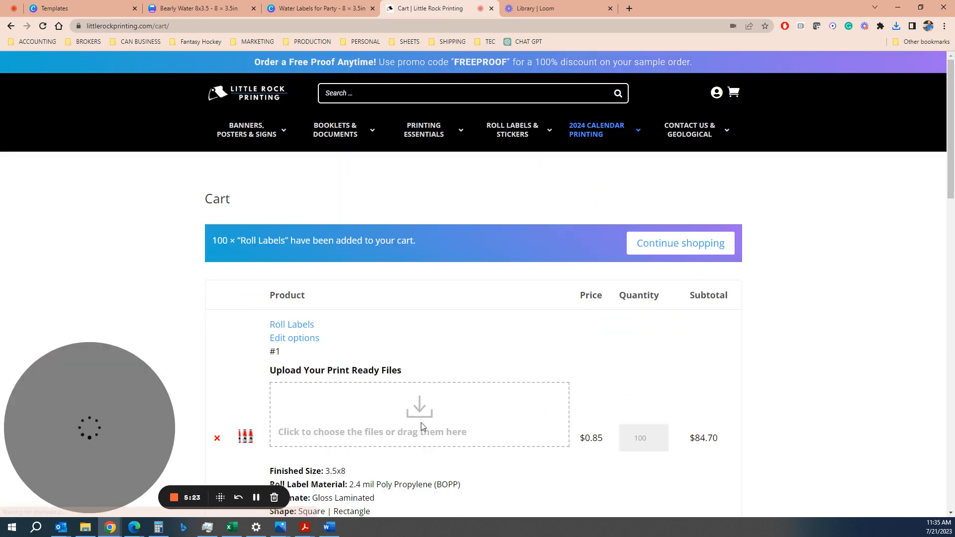
Step: Upload the "Bearly Water 8x3.5" PDF as the print-ready file for the roll labels in the cart
{"action": "left_click", "coordinate": [430, 441]}
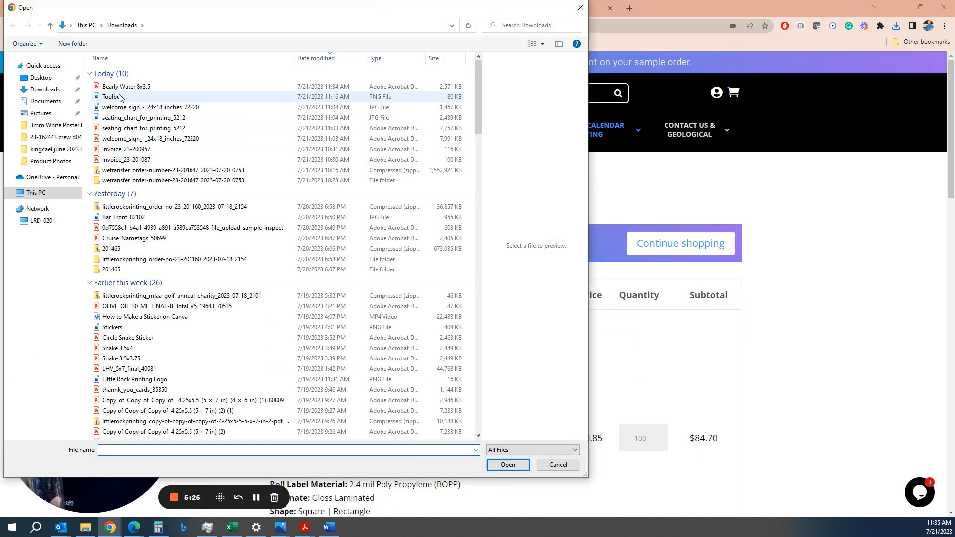
{"action": "left_click", "coordinate": [149, 87]}
{"action": "left_click", "coordinate": [508, 465]}
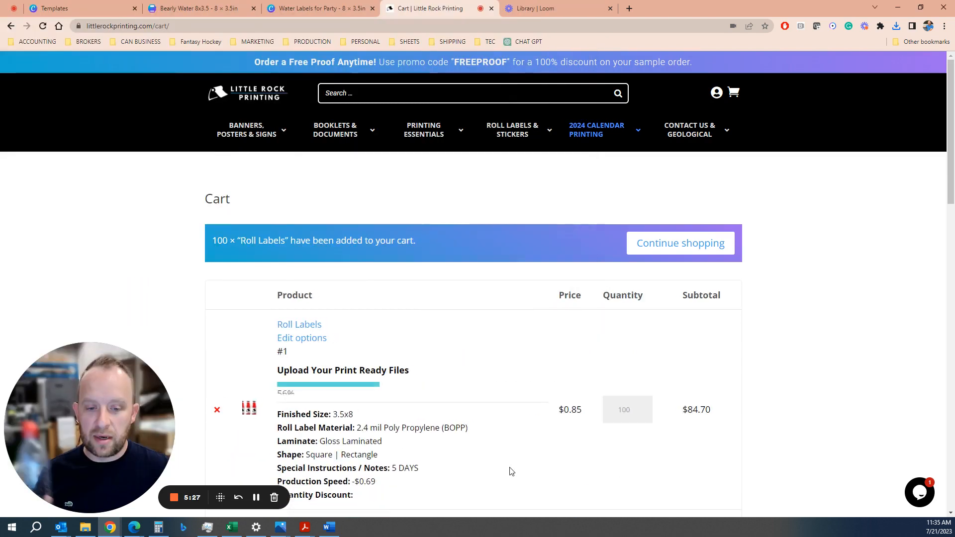
Step: Change the roll labels' quantity to 1 and update the cart
{"action": "scroll", "coordinate": [497, 467], "scroll_direction": "down", "scroll_amount": 5}
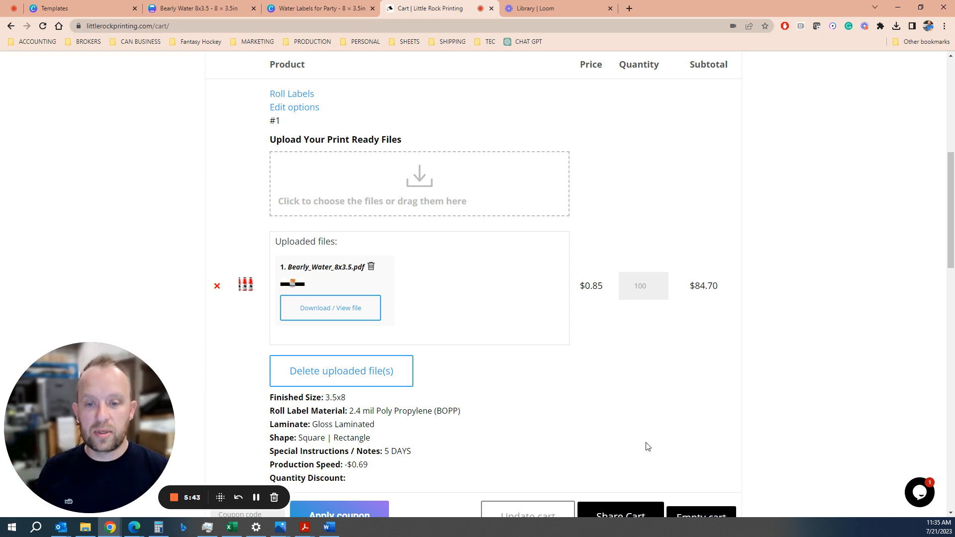
{"action": "scroll", "coordinate": [647, 446], "scroll_direction": "up", "scroll_amount": 8}
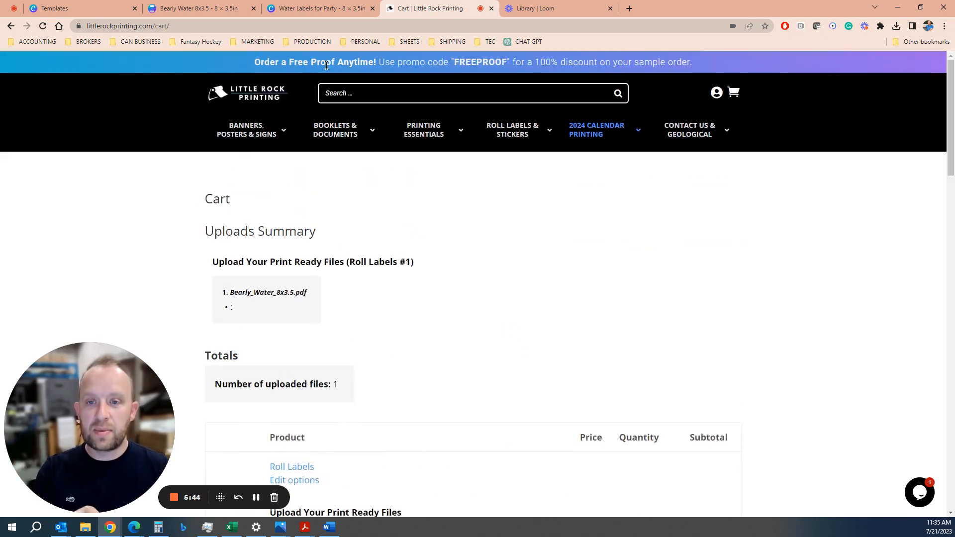
{"action": "scroll", "coordinate": [605, 332], "scroll_direction": "down", "scroll_amount": 6}
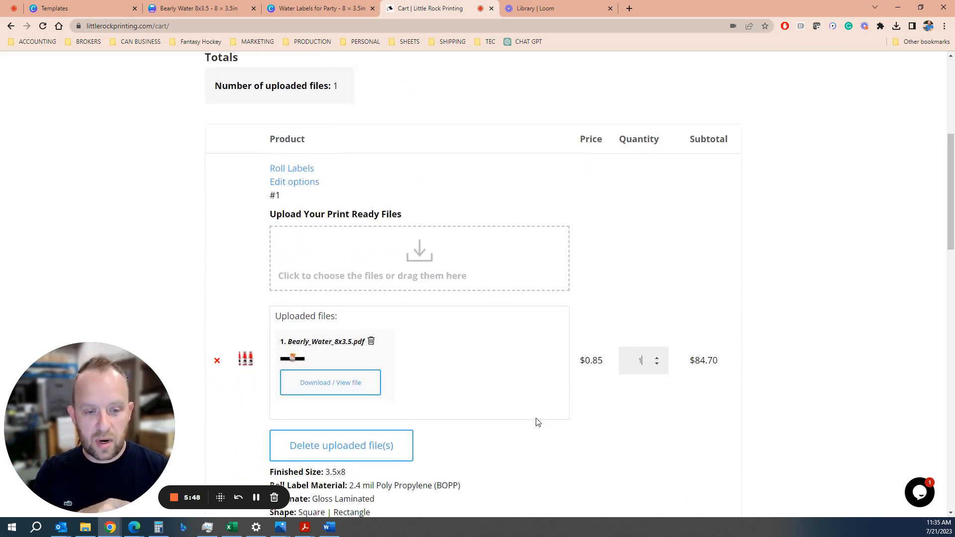
{"action": "scroll", "coordinate": [537, 421], "scroll_direction": "down", "scroll_amount": 4}
{"action": "left_click", "coordinate": [547, 401]}
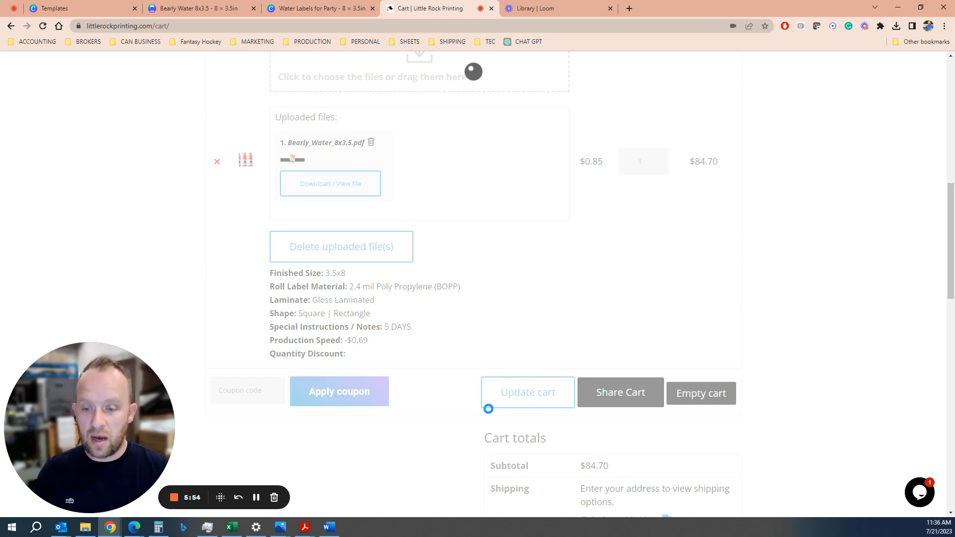
Step: Apply the coupon code FREEPROOF to the cart and check the cart totals
{"action": "scroll", "coordinate": [378, 448], "scroll_direction": "down", "scroll_amount": 8}
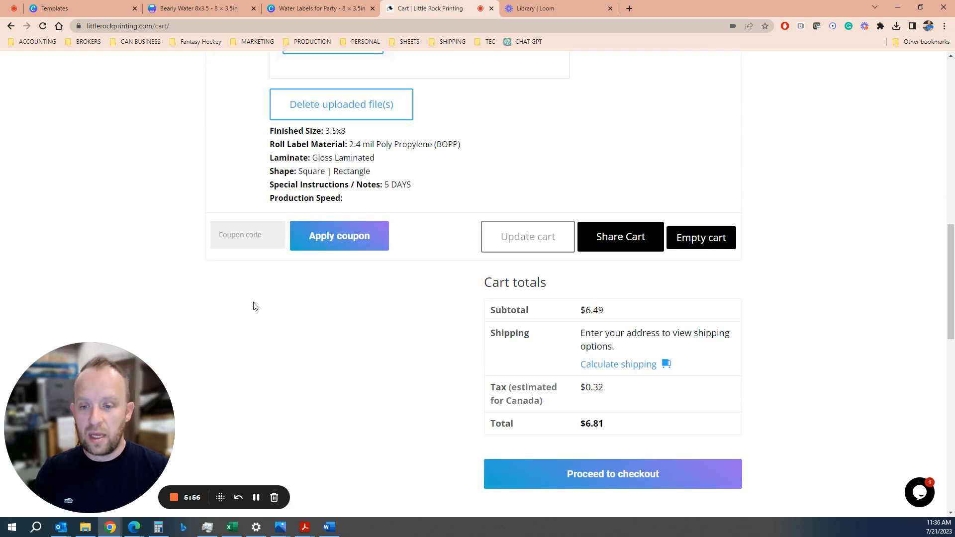
{"action": "type", "text": "FREE"}
{"action": "left_click", "coordinate": [259, 264]}
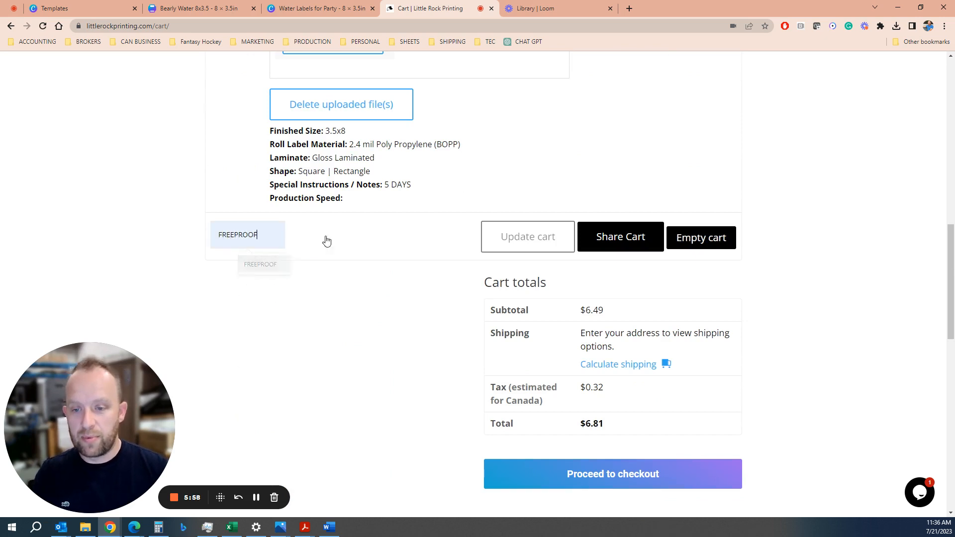
{"action": "left_click", "coordinate": [341, 235]}
{"action": "left_click", "coordinate": [341, 236]}
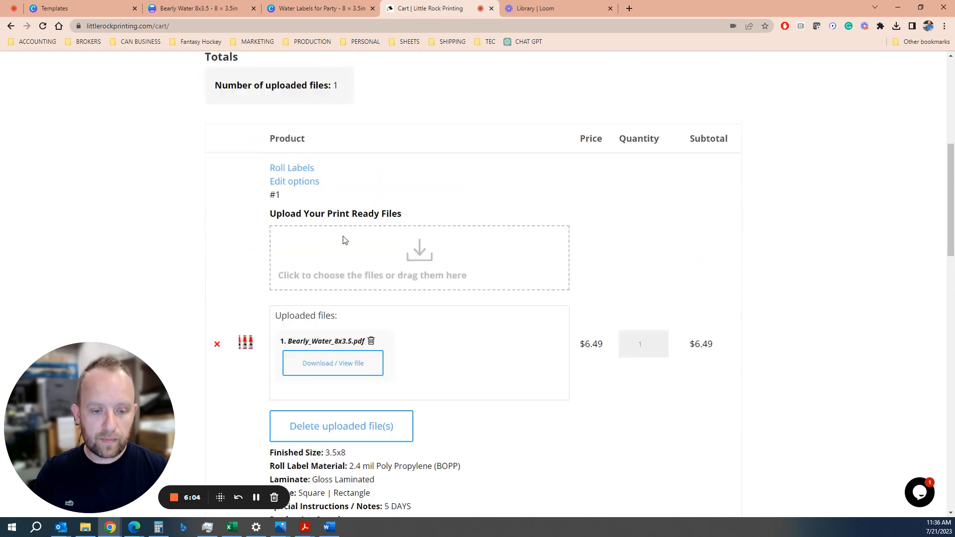
{"action": "scroll", "coordinate": [649, 390], "scroll_direction": "down", "scroll_amount": 9}
{"action": "scroll", "coordinate": [649, 398], "scroll_direction": "down", "scroll_amount": 5}
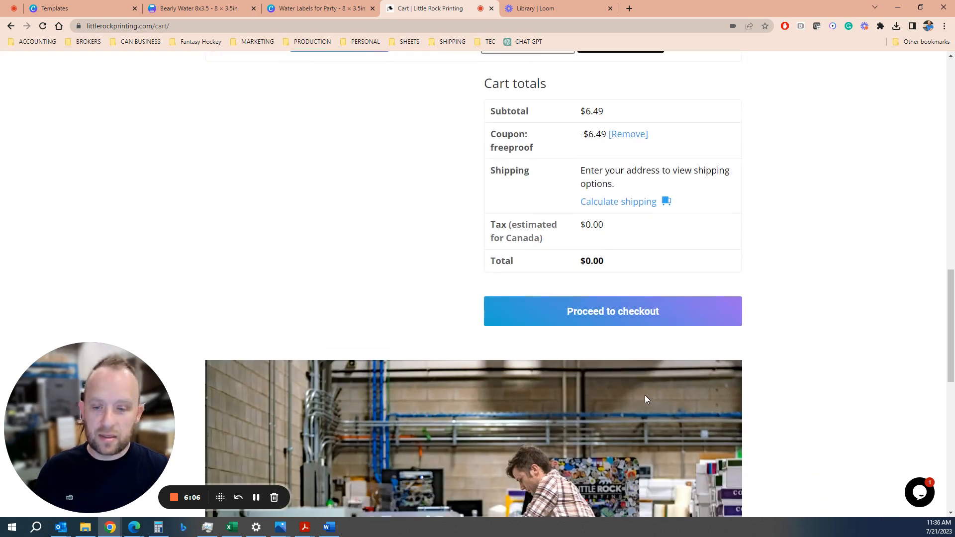
{"action": "scroll", "coordinate": [645, 398], "scroll_direction": "up", "scroll_amount": 2}
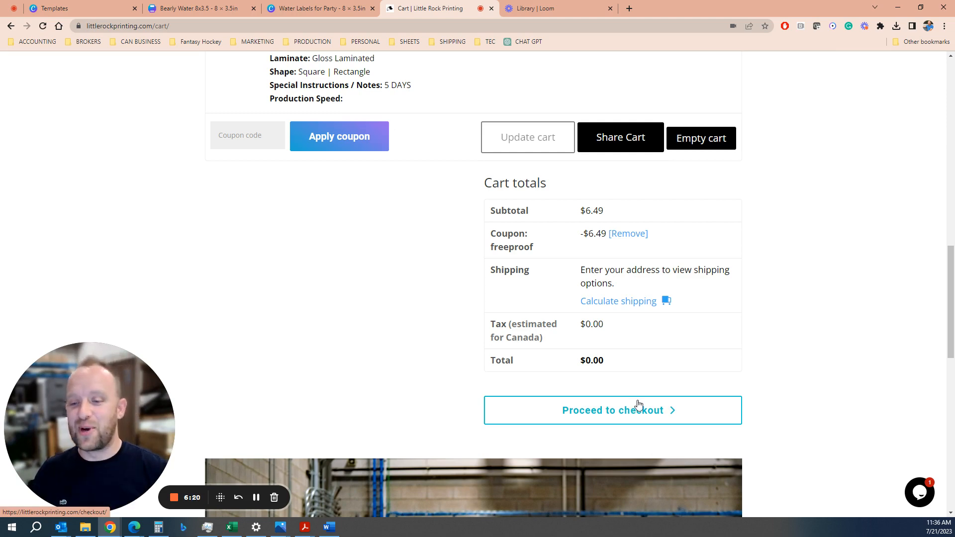
{"action": "scroll", "coordinate": [757, 363], "scroll_direction": "up", "scroll_amount": 10}
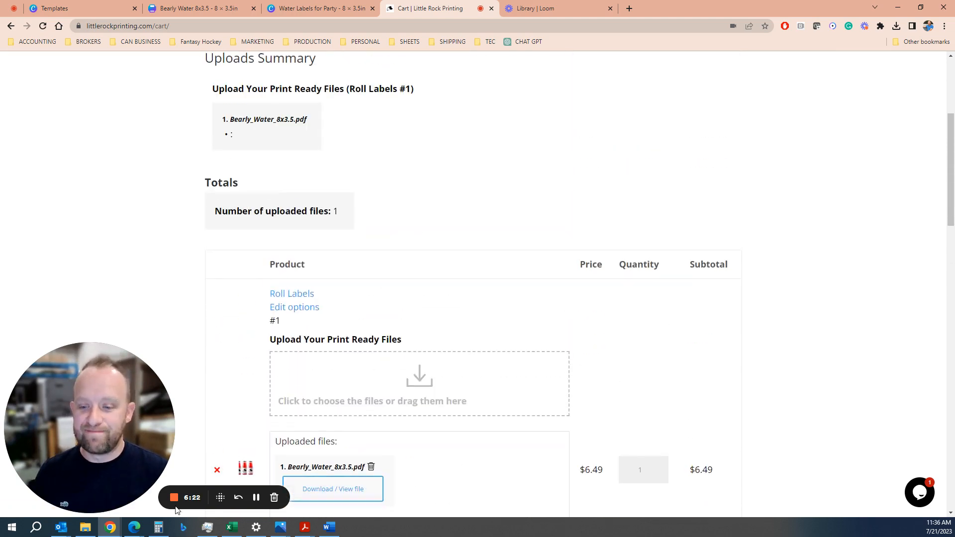